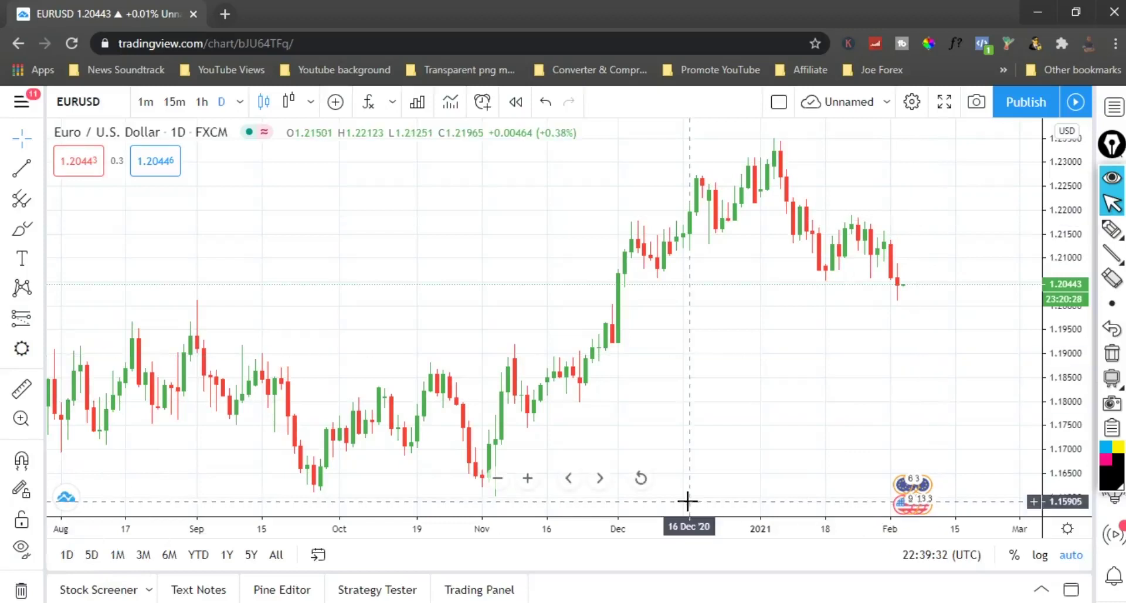
# Step: Search the indicators for supertrend and add the starred public-library SuperTrend indicator to the EURUSD chart
pyautogui.click(368, 108)
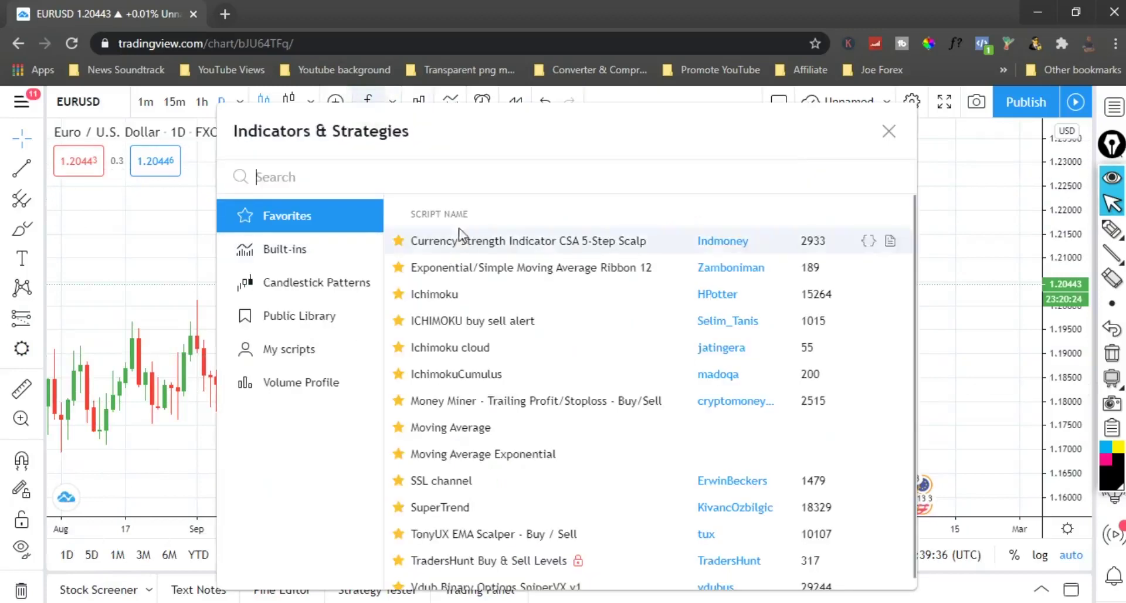
pyautogui.click(419, 176)
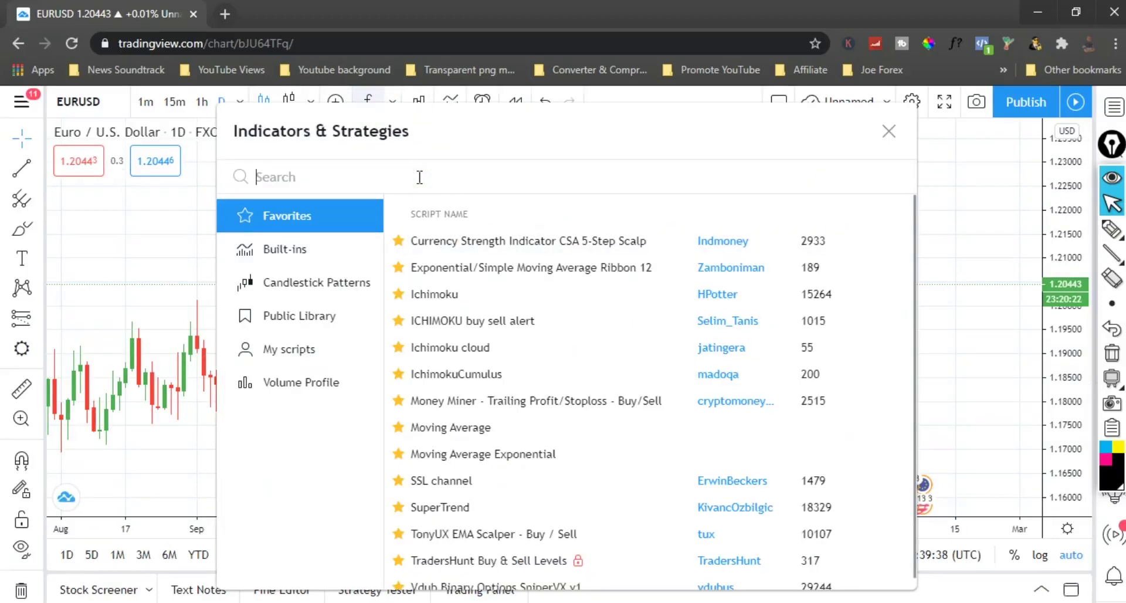
pyautogui.scroll(-1, 455, 498)
pyautogui.click(297, 247)
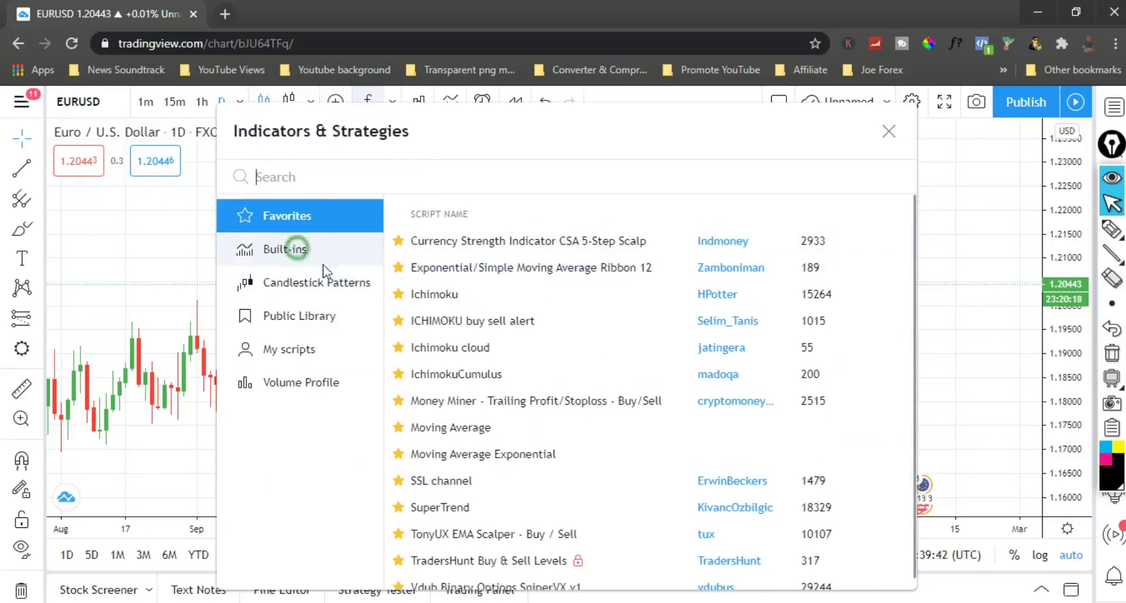
pyautogui.click(331, 168)
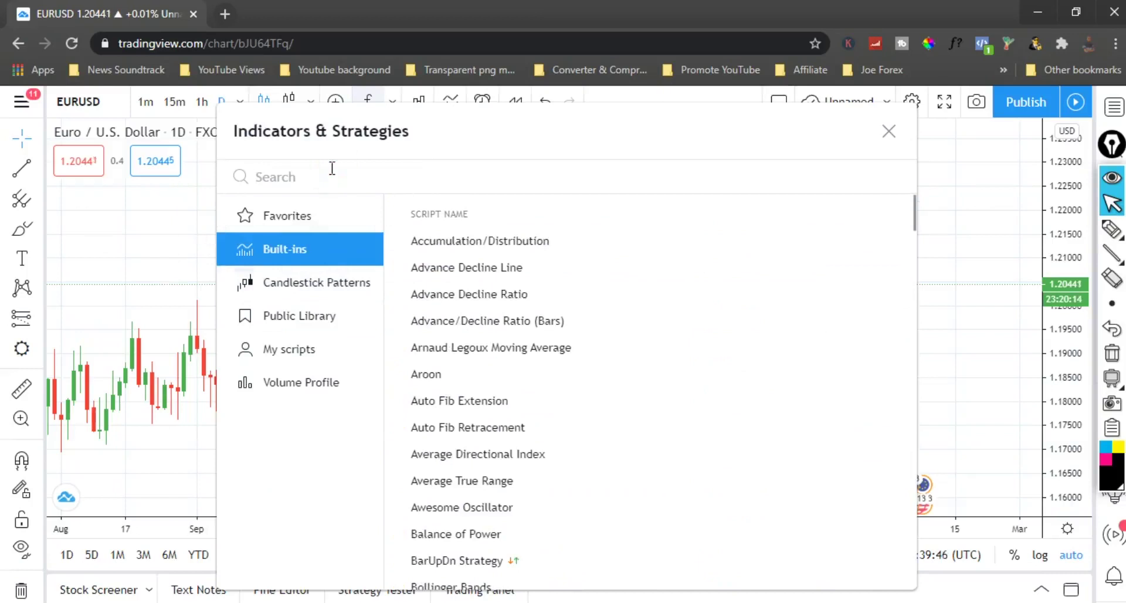
pyautogui.write('supertrend')
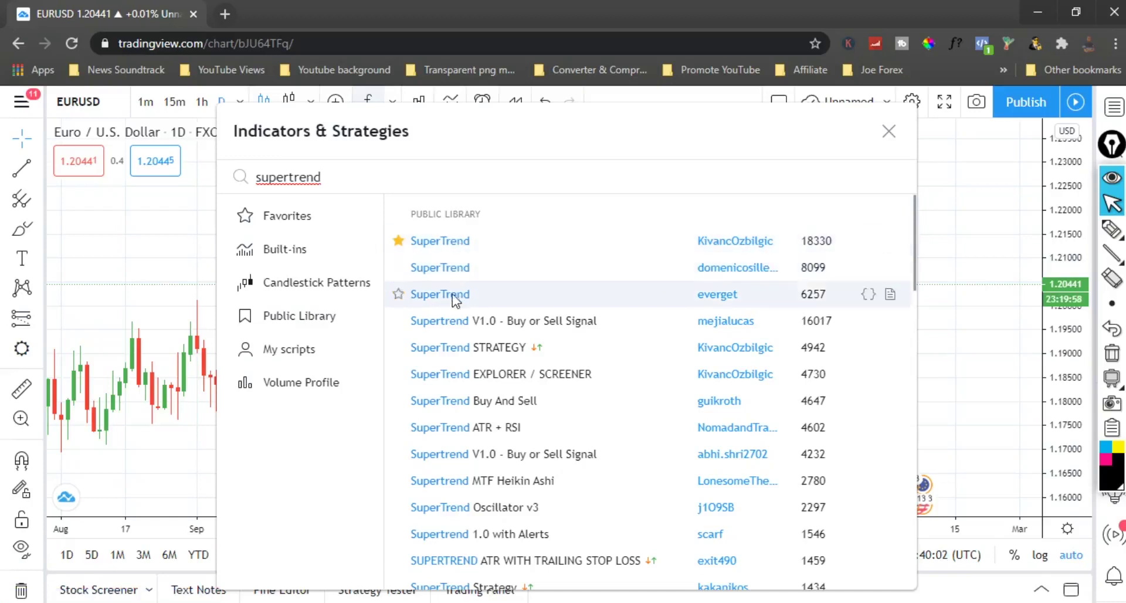
pyautogui.click(453, 247)
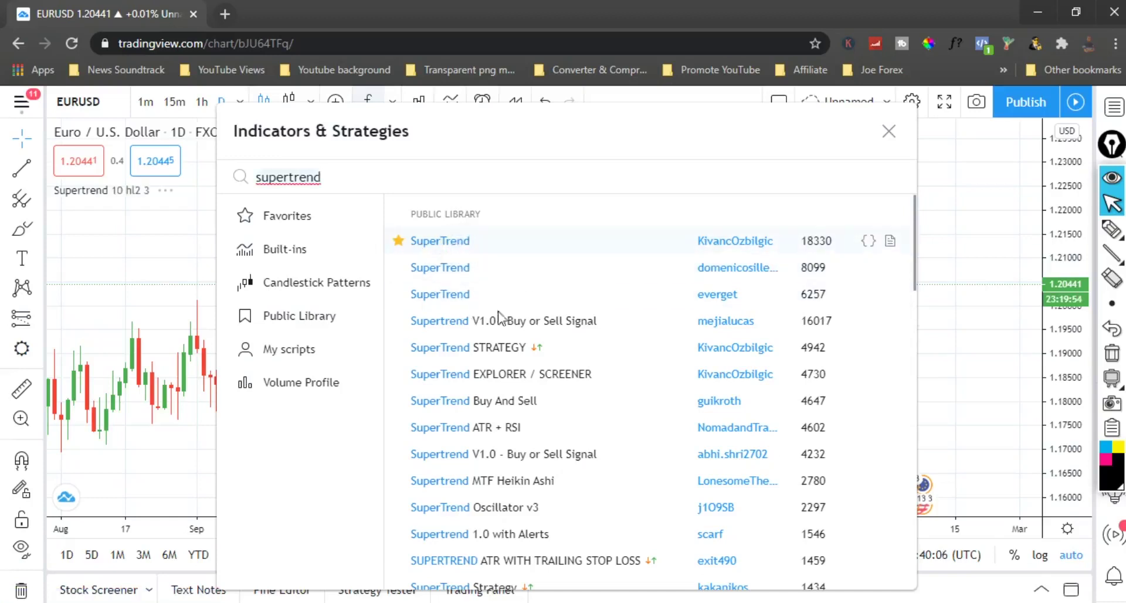
pyautogui.click(888, 131)
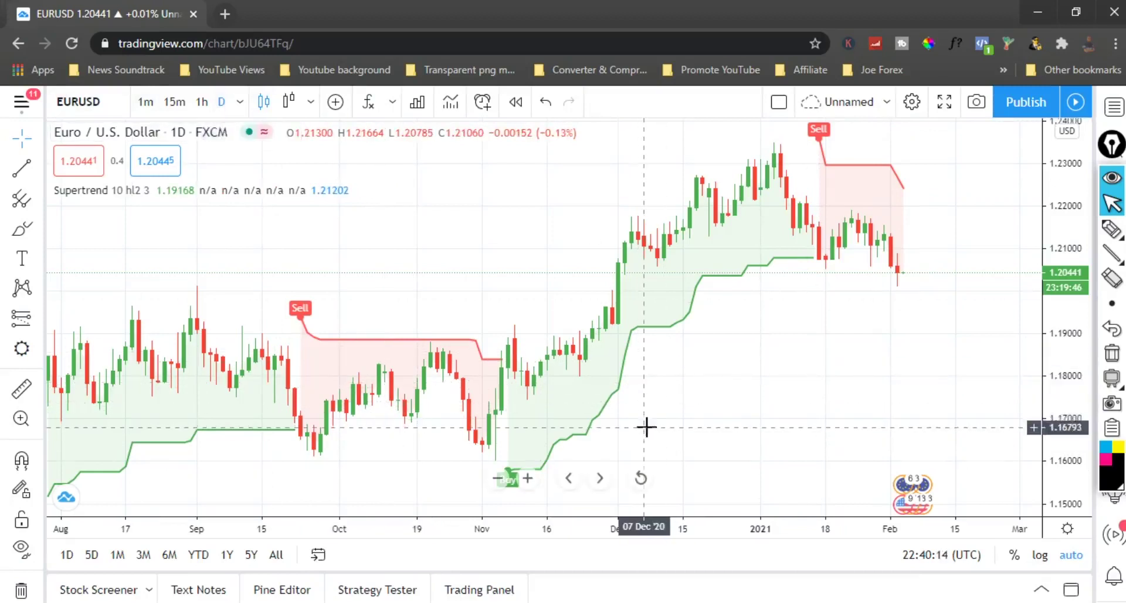
# Step: Compare the Supertrend signals on the hourly and daily timeframes, leaving the chart on 1 hour
pyautogui.click(204, 102)
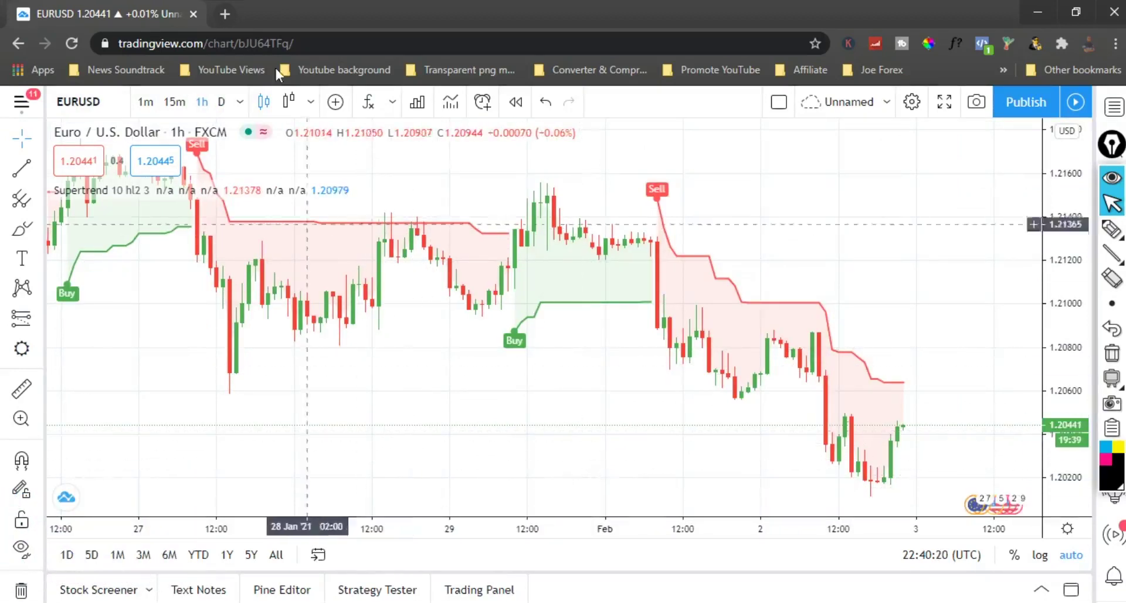
pyautogui.click(221, 103)
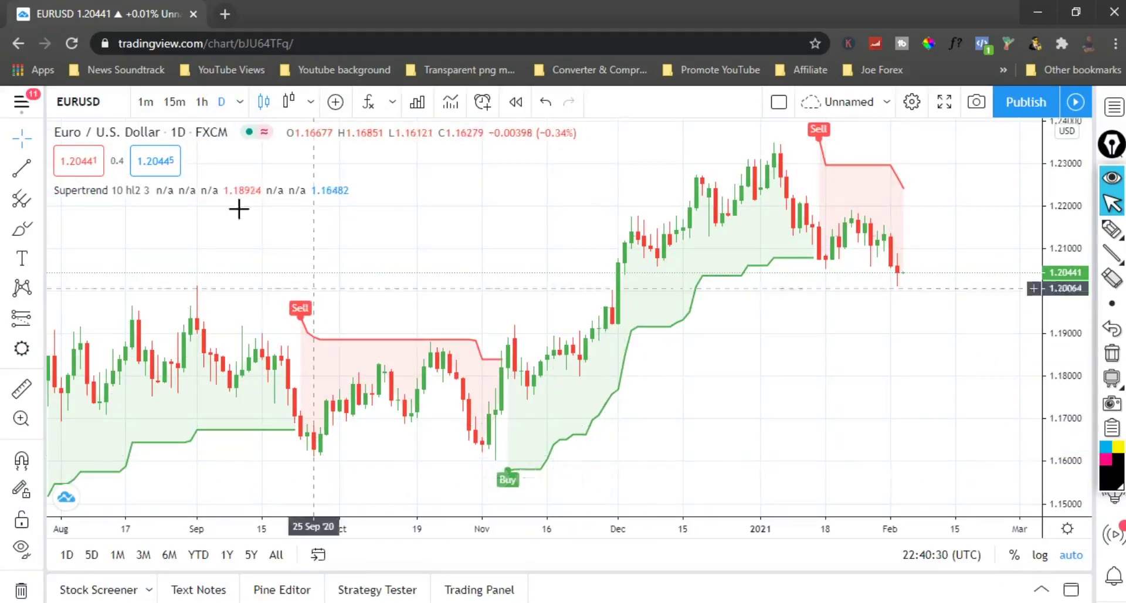
pyautogui.click(201, 105)
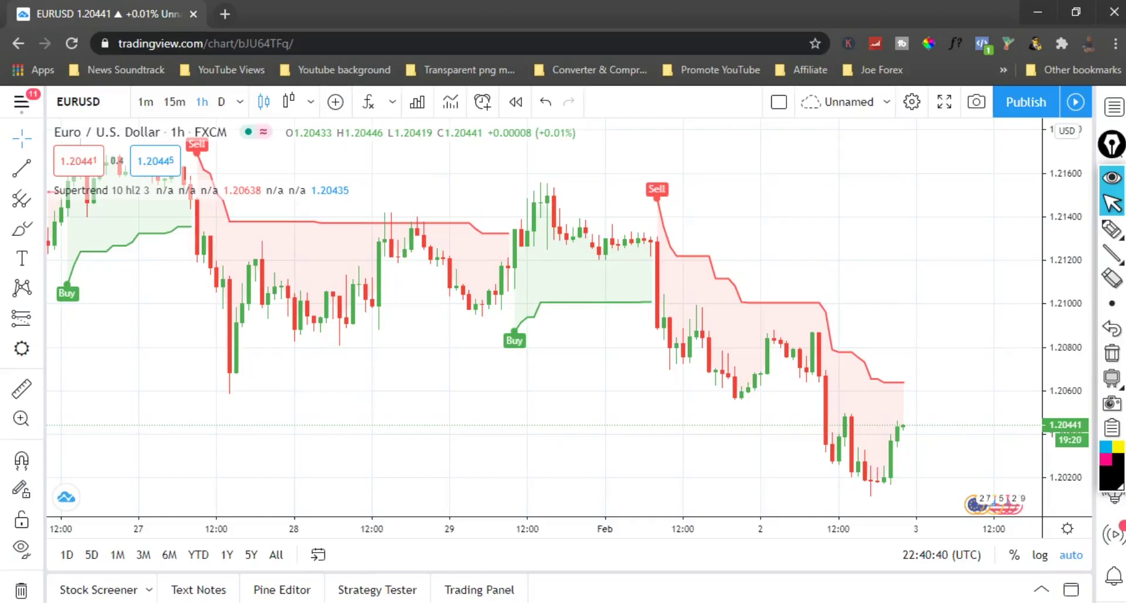
# Step: Search the indicators for ema and add the built-in Moving Average Exponential to the chart
pyautogui.click(368, 104)
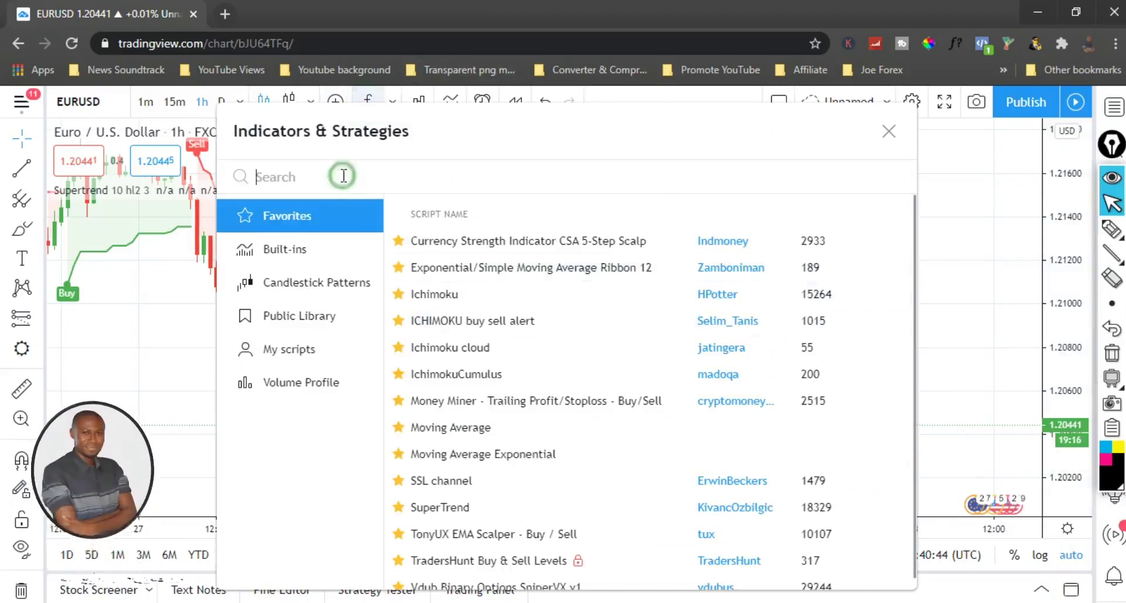
pyautogui.write('ema')
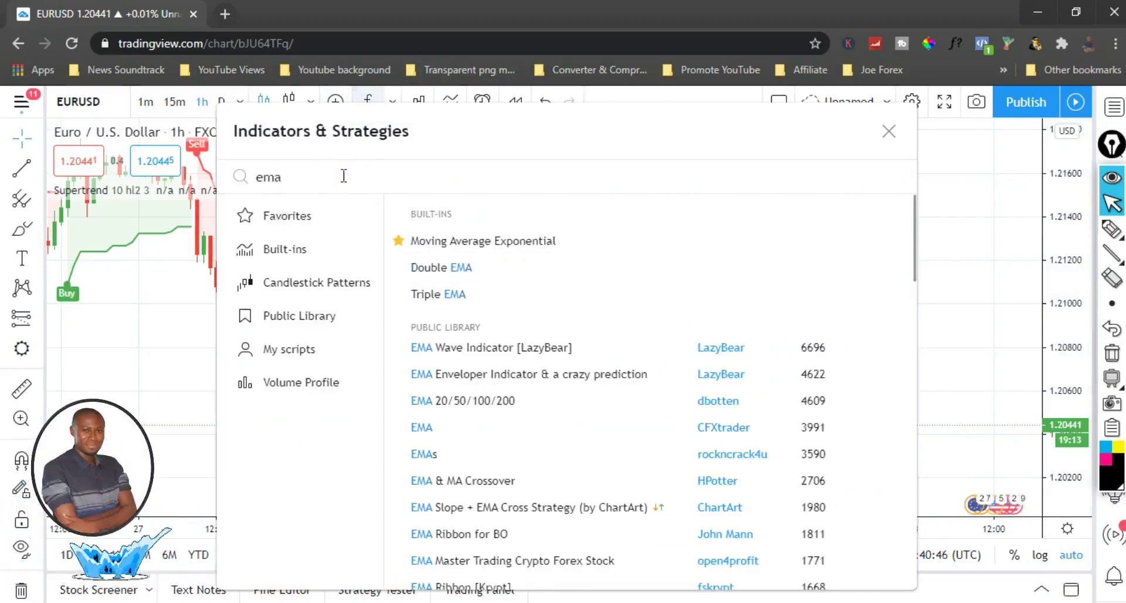
pyautogui.click(516, 245)
pyautogui.click(890, 131)
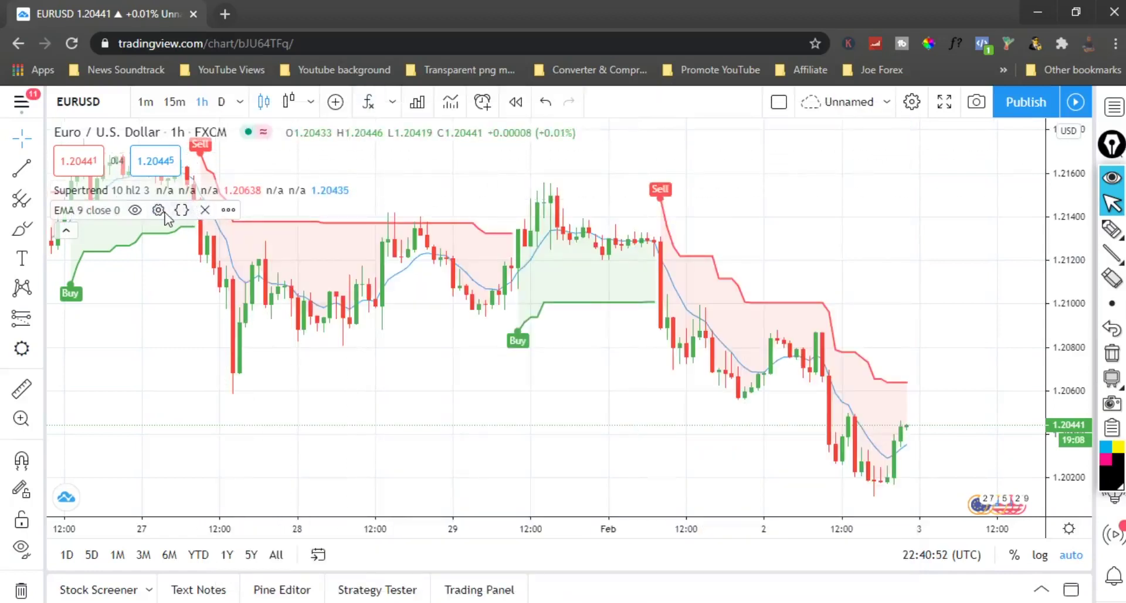
# Step: Set the EMA length to 100 and style its line black at the thickest setting
pyautogui.click(158, 210)
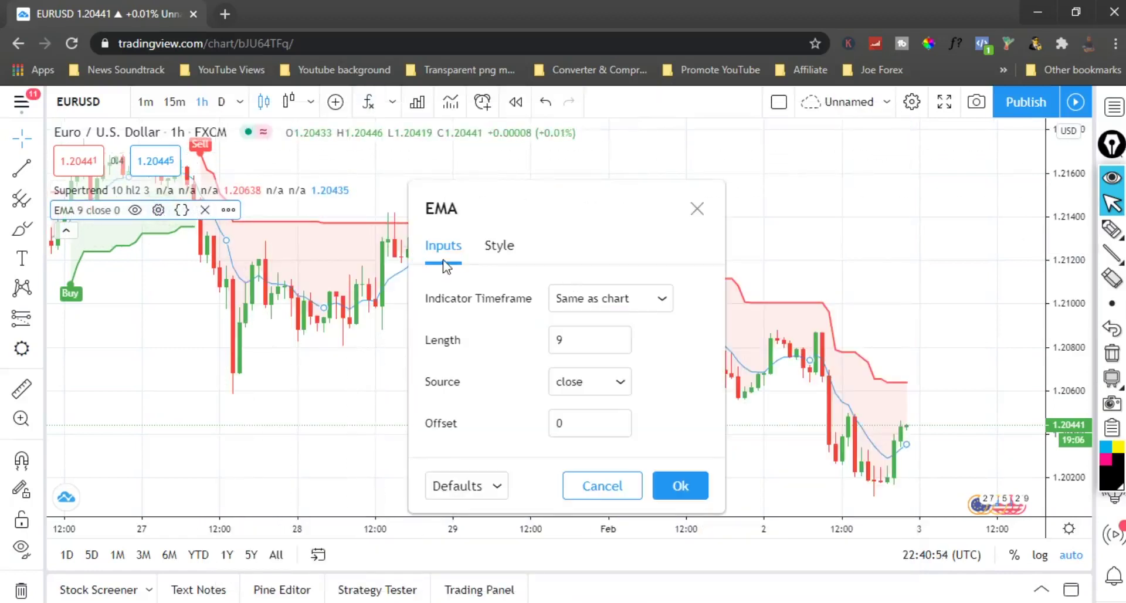
pyautogui.doubleClick(576, 339)
pyautogui.write('100')
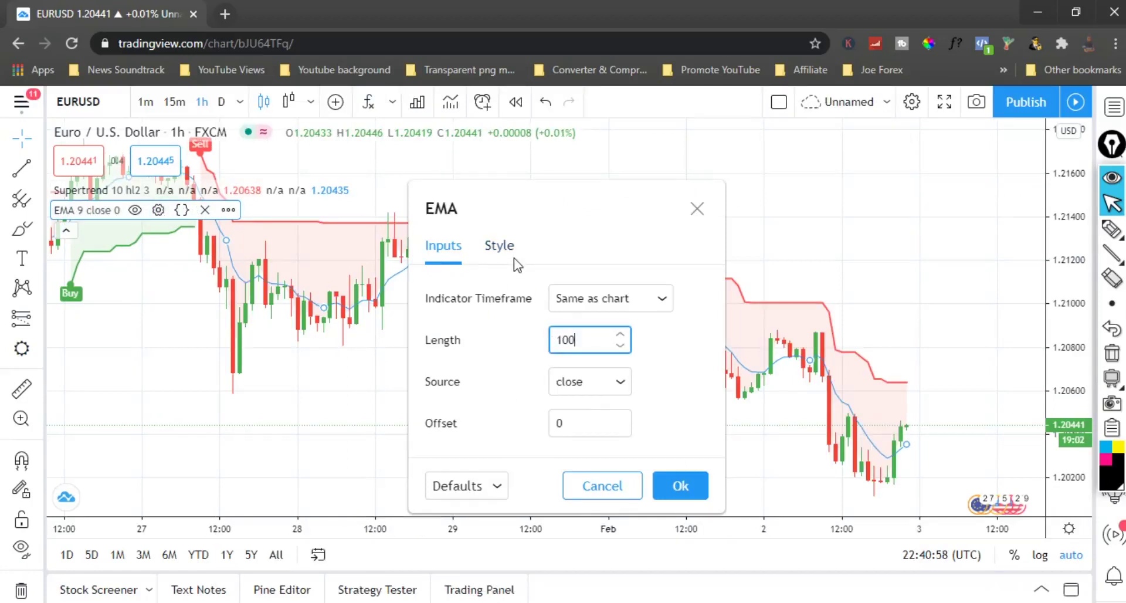
pyautogui.click(502, 246)
pyautogui.click(544, 301)
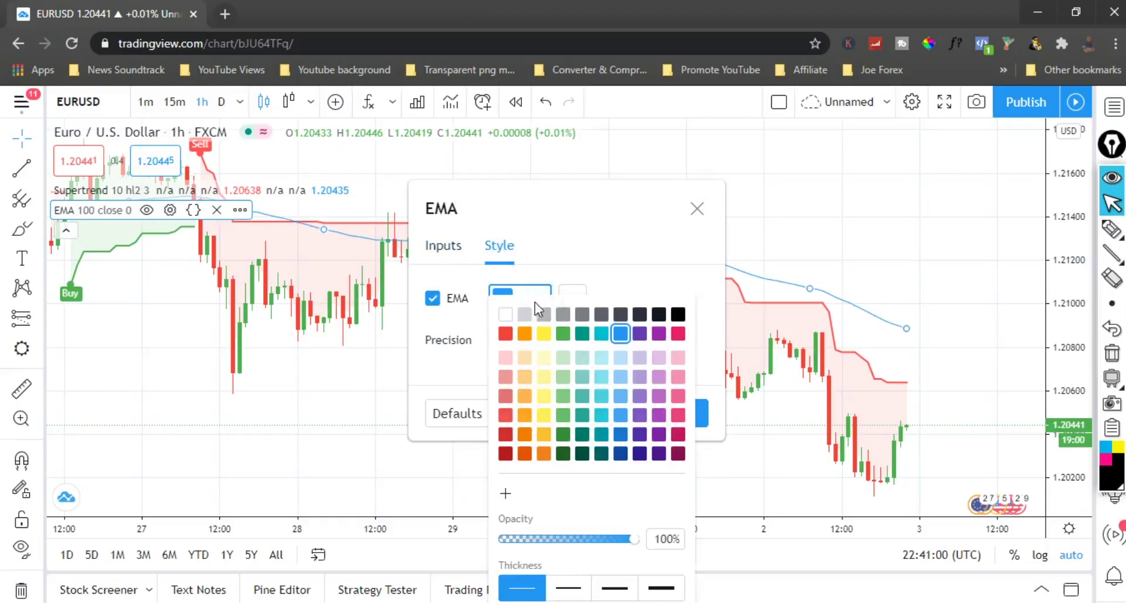
pyautogui.click(678, 314)
pyautogui.click(667, 582)
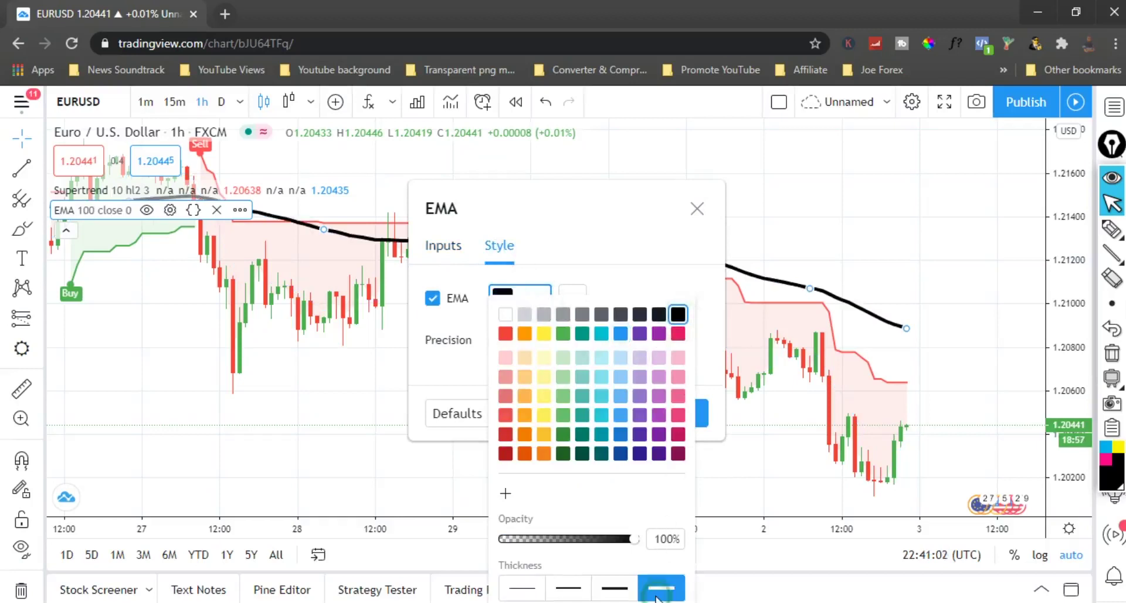
pyautogui.click(581, 226)
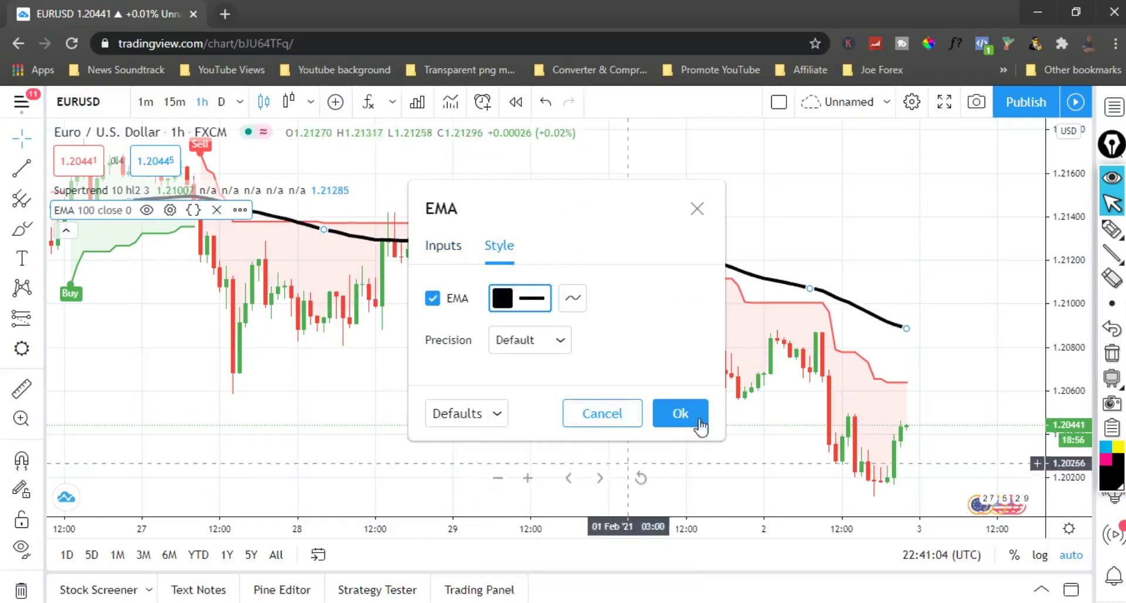
pyautogui.click(678, 414)
pyautogui.click(398, 432)
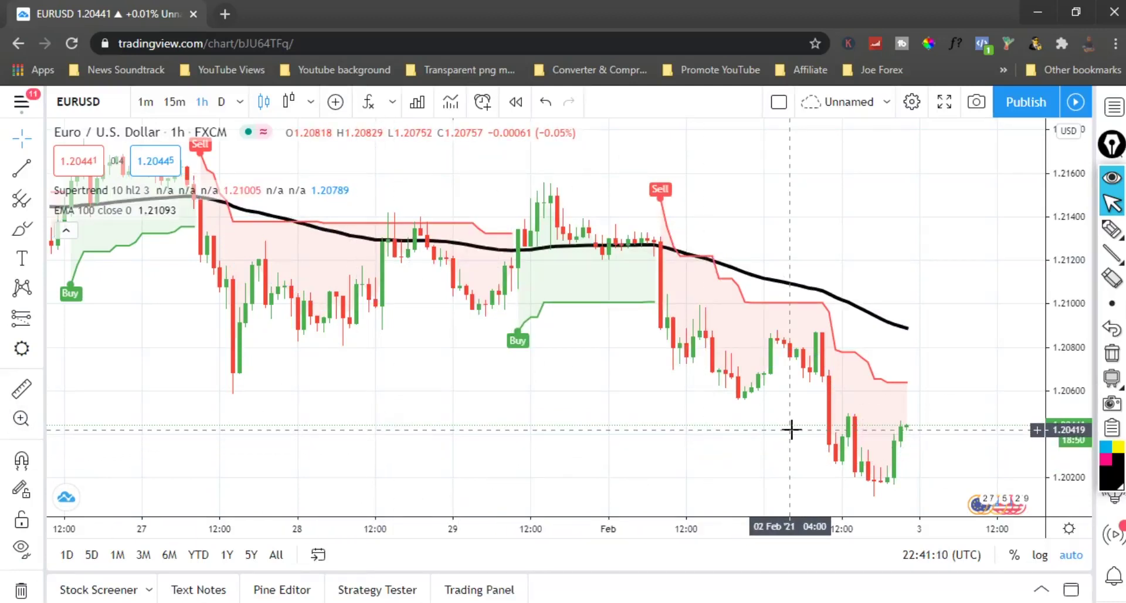
# Step: Place a vertical line through the most recent Sell signal candle at 01 Feb '21 08:00
pyautogui.moveTo(359, 395); pyautogui.dragTo(125, 444)
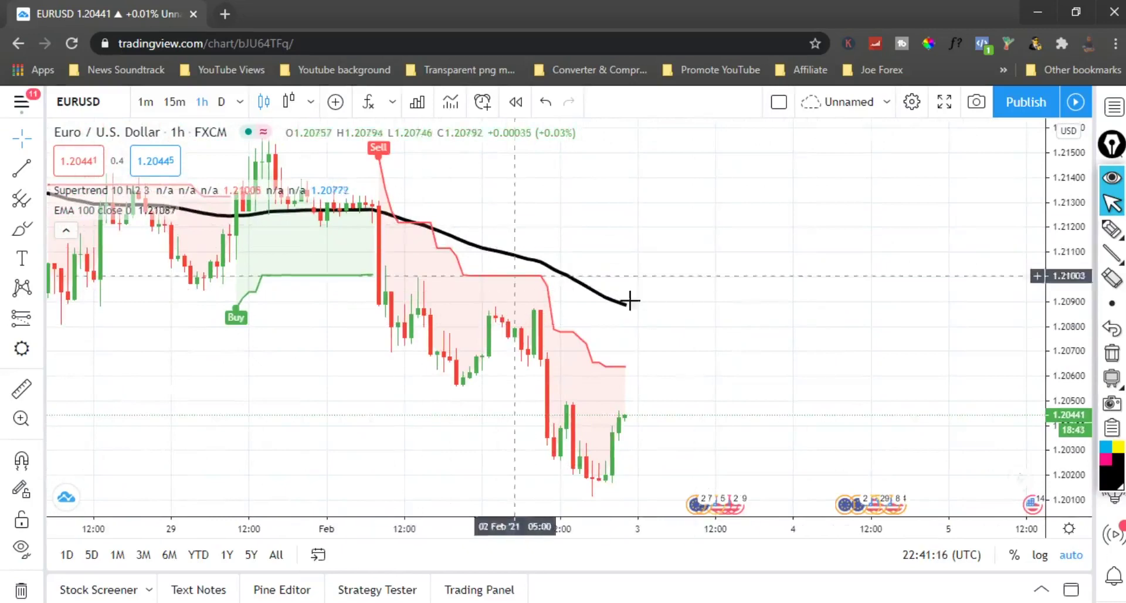
pyautogui.moveTo(390, 451); pyautogui.dragTo(577, 455)
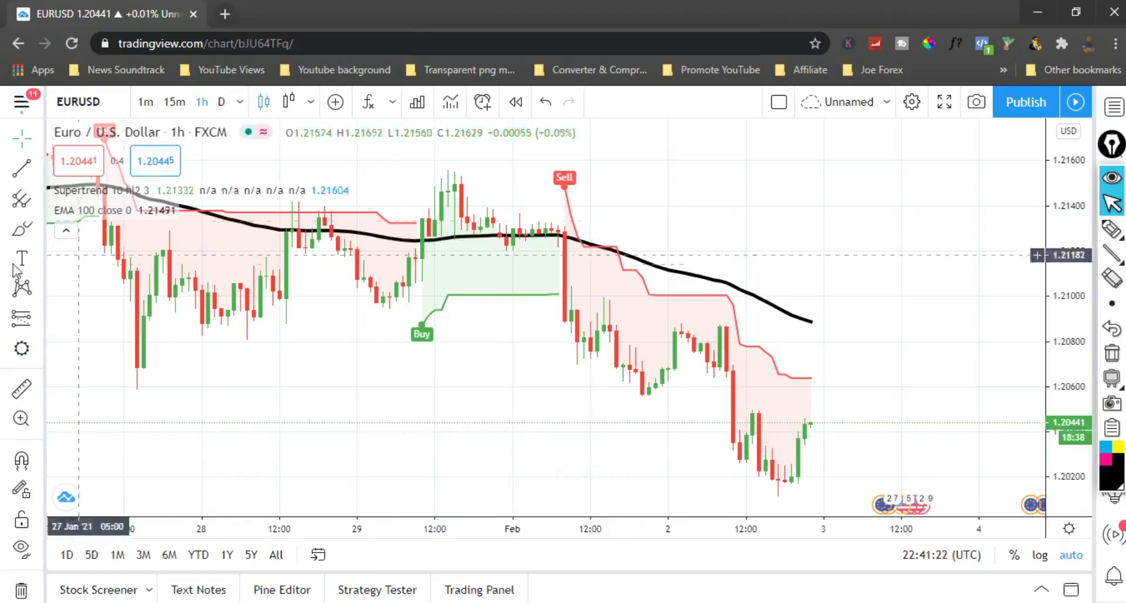
pyautogui.click(40, 169)
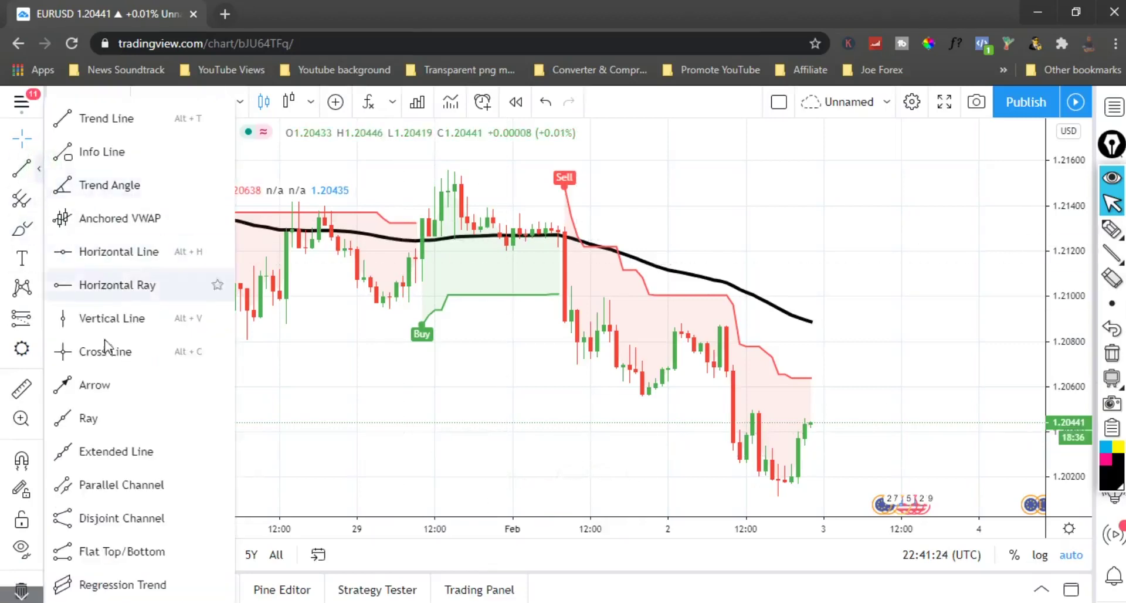
pyautogui.click(104, 321)
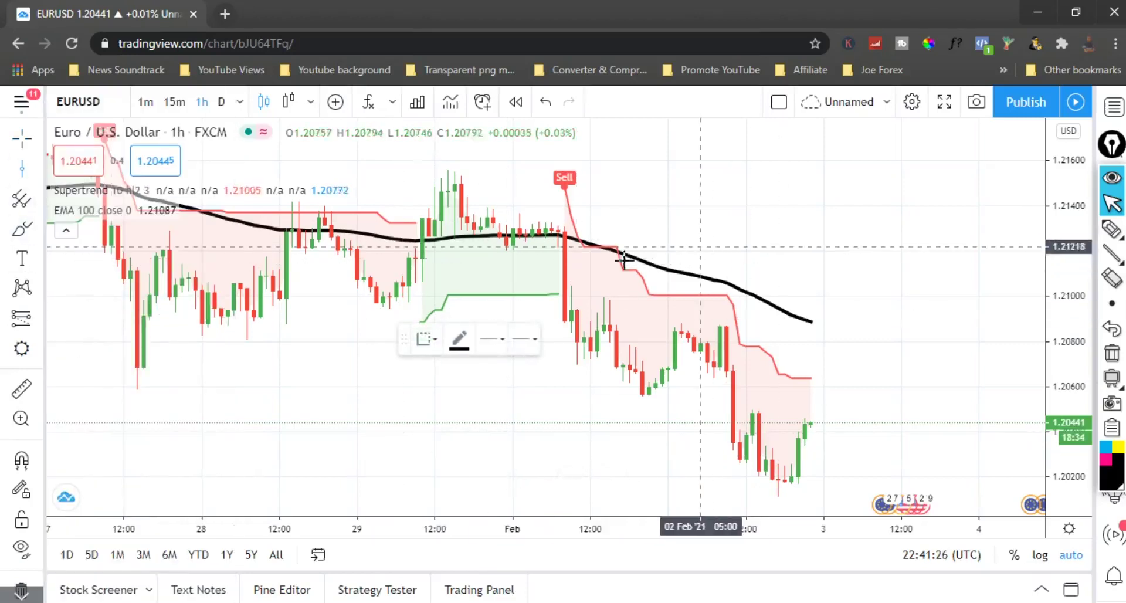
pyautogui.click(566, 275)
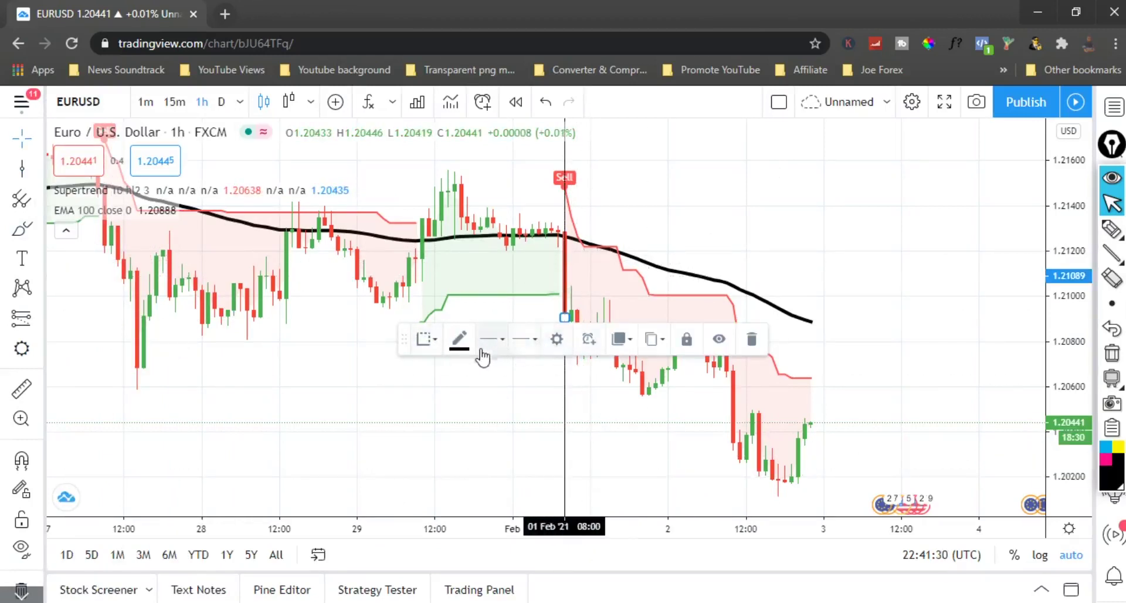
# Step: Make the vertical line on the Sell signal candle thicker
pyautogui.click(459, 352)
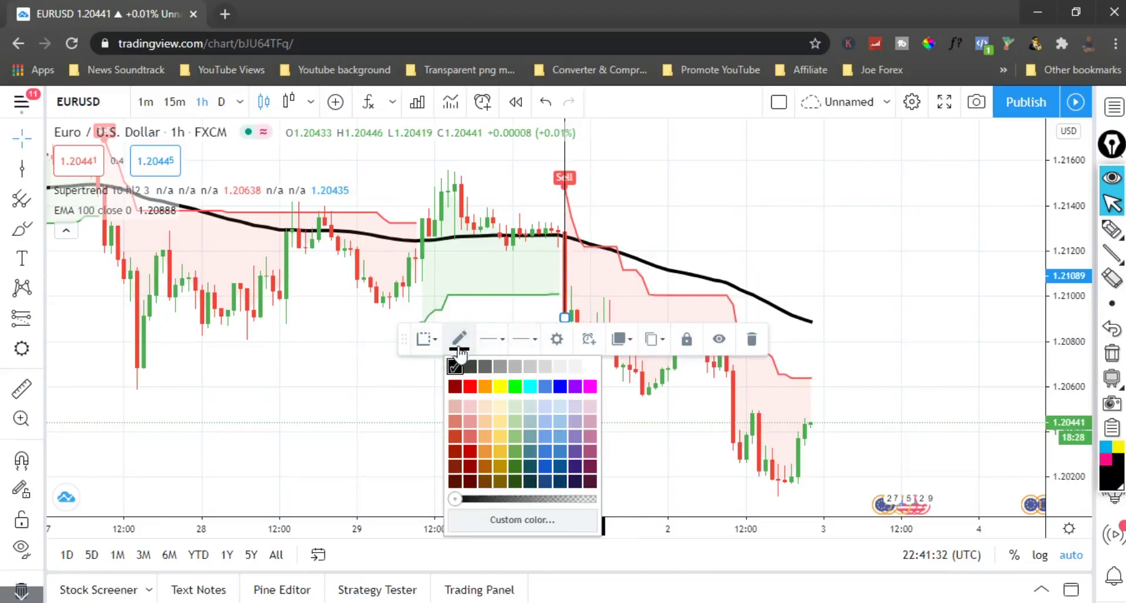
pyautogui.click(529, 345)
pyautogui.click(493, 347)
pyautogui.click(557, 371)
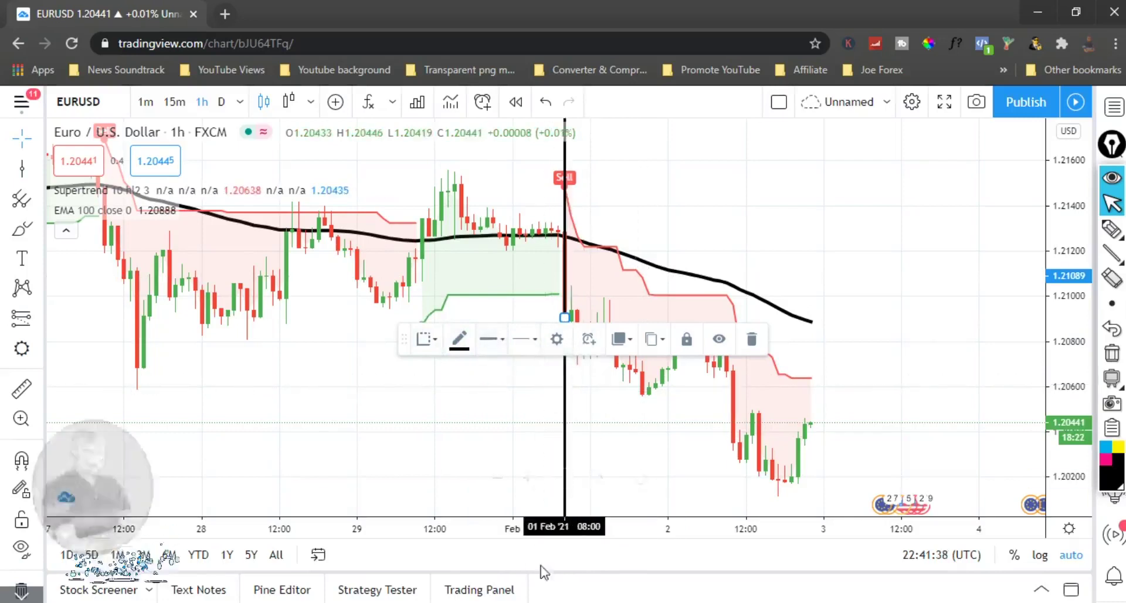
pyautogui.click(491, 343)
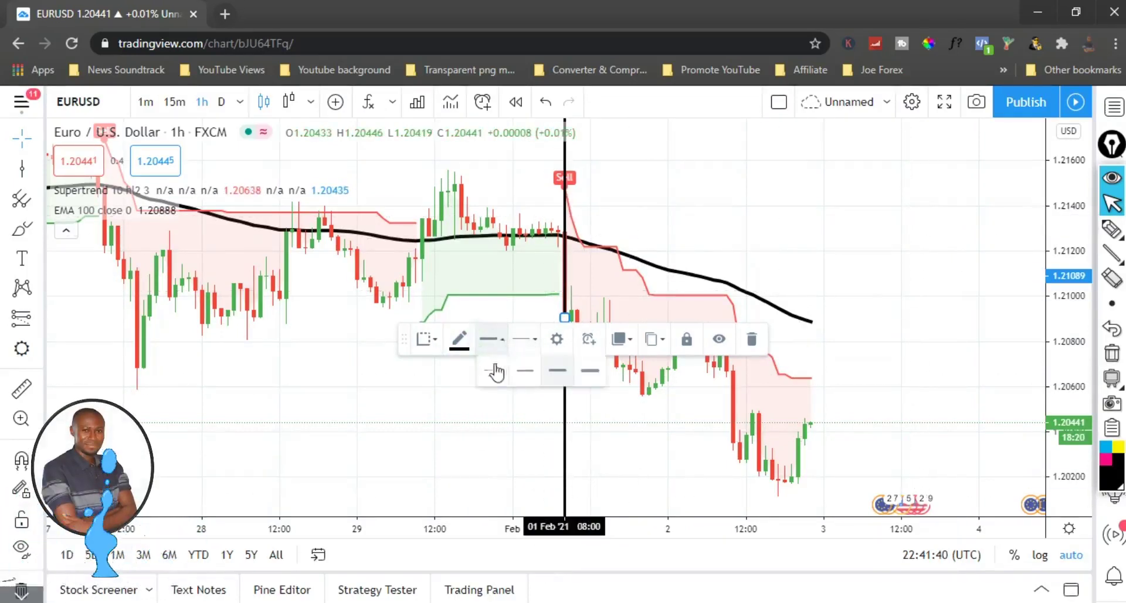
pyautogui.click(569, 163)
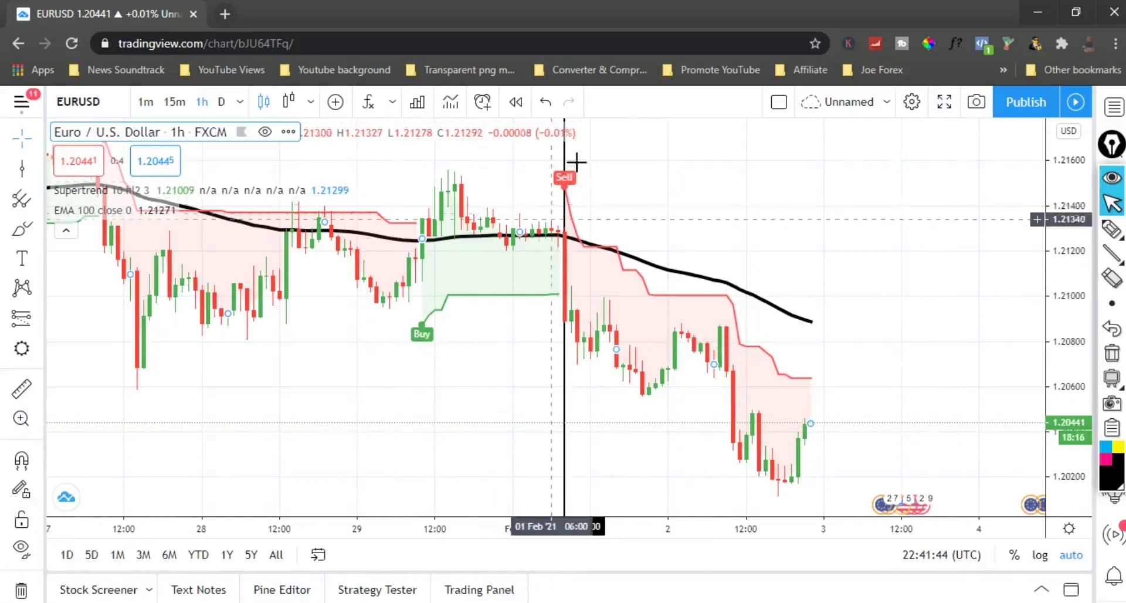
# Step: Draw a rectangle annotation around the Sell label above the vertical line
pyautogui.moveTo(1109, 264)
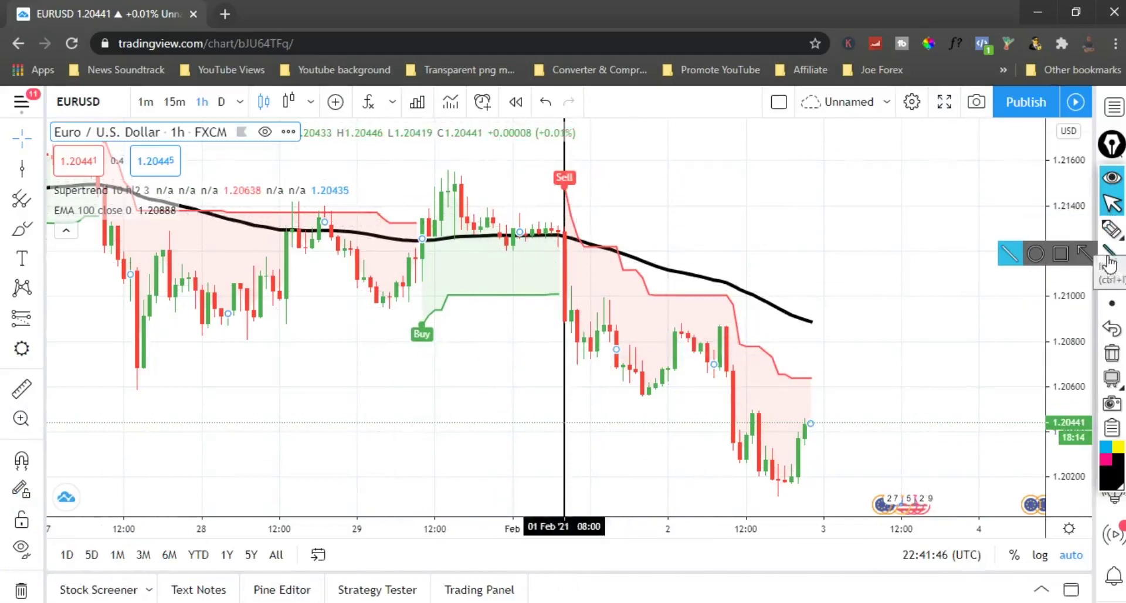
pyautogui.click(1061, 254)
pyautogui.moveTo(542, 158); pyautogui.dragTo(592, 198)
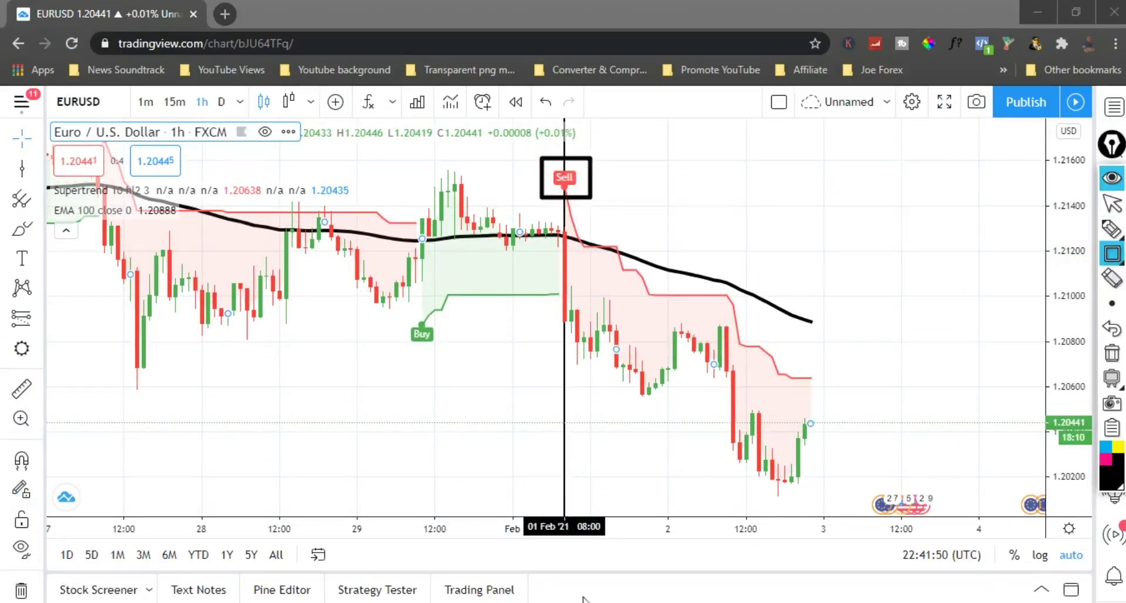
# Step: Mark the signal candle's close and the EMA line with freehand pen notes, including 100, and clear all annotations
pyautogui.click(1113, 227)
pyautogui.moveTo(547, 321); pyautogui.dragTo(583, 322)
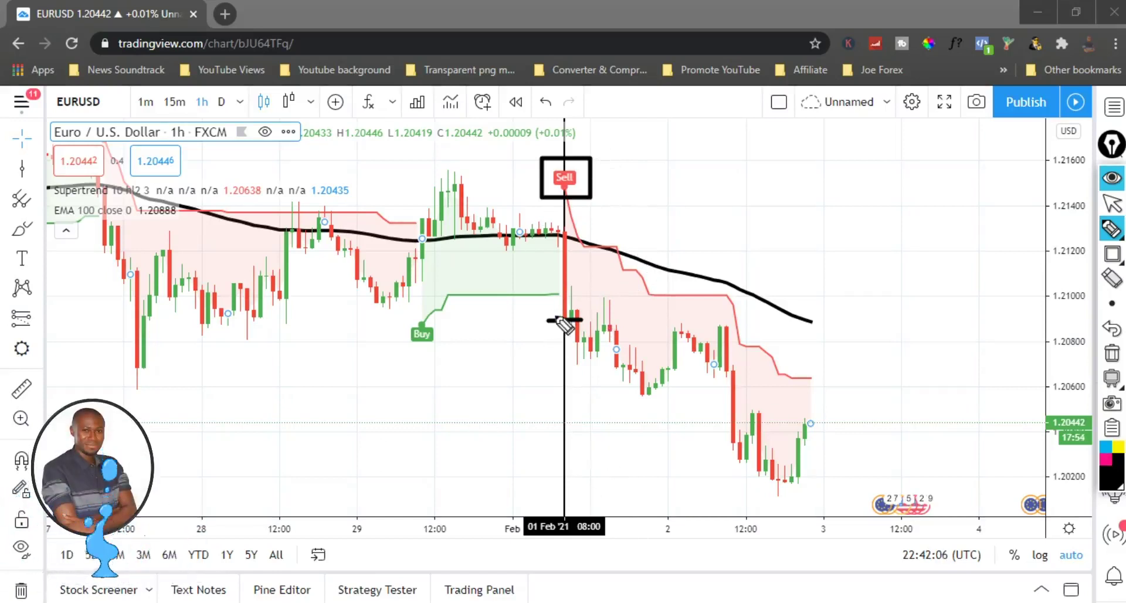
pyautogui.moveTo(782, 271)
pyautogui.mouseDown()
pyautogui.moveTo(778, 304)
pyautogui.moveTo(802, 287)
pyautogui.moveTo(822, 297)
pyautogui.moveTo(802, 293)
pyautogui.mouseUp()
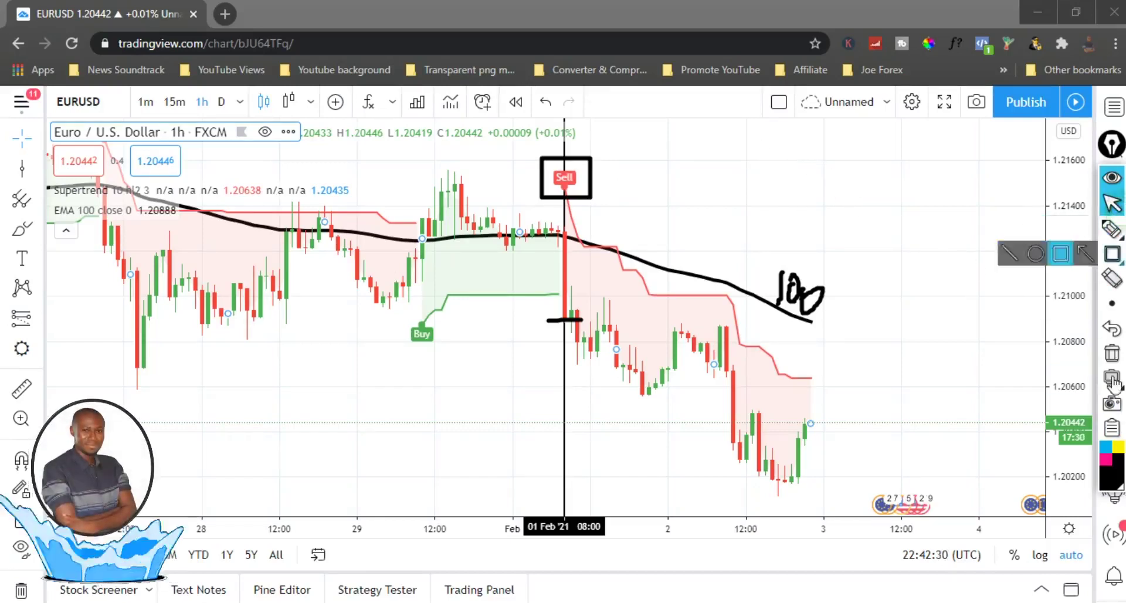
pyautogui.click(1112, 354)
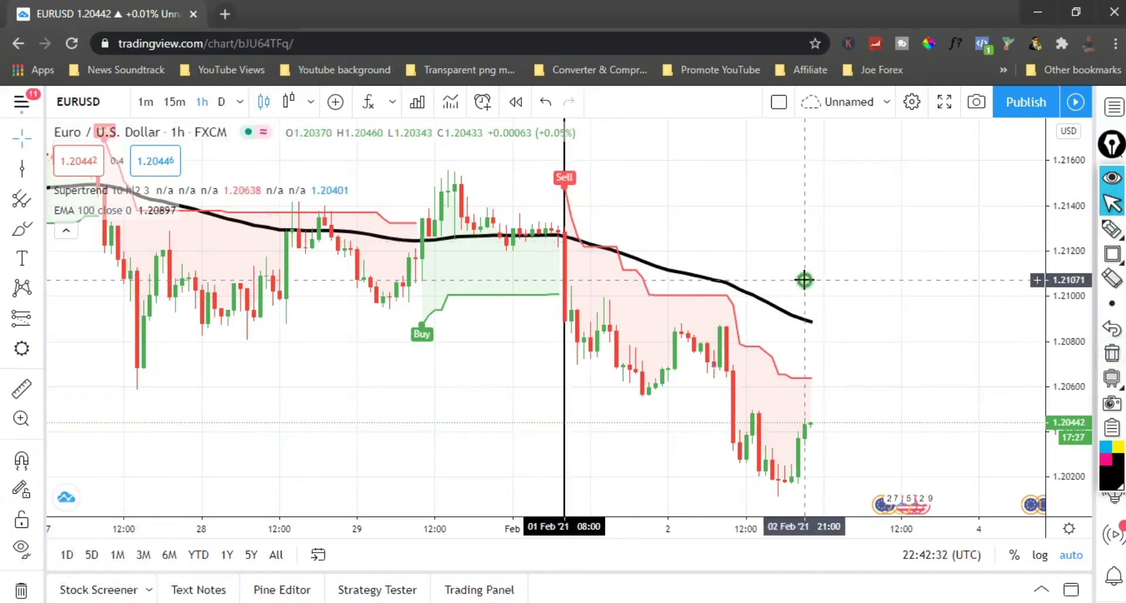
pyautogui.click(43, 326)
pyautogui.click(83, 322)
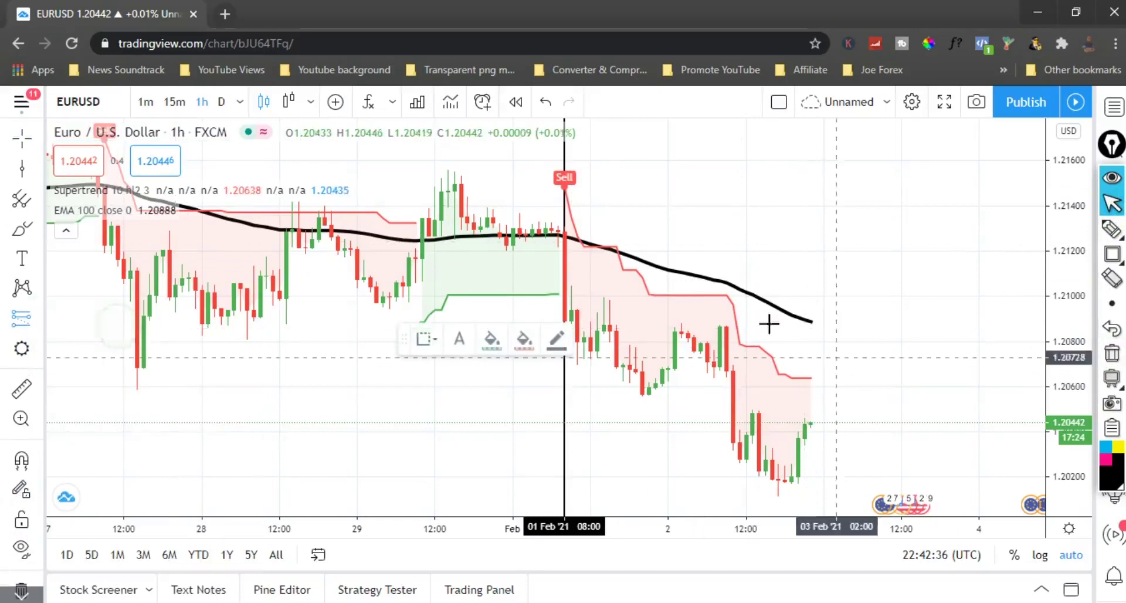
pyautogui.click(273, 340)
pyautogui.click(752, 339)
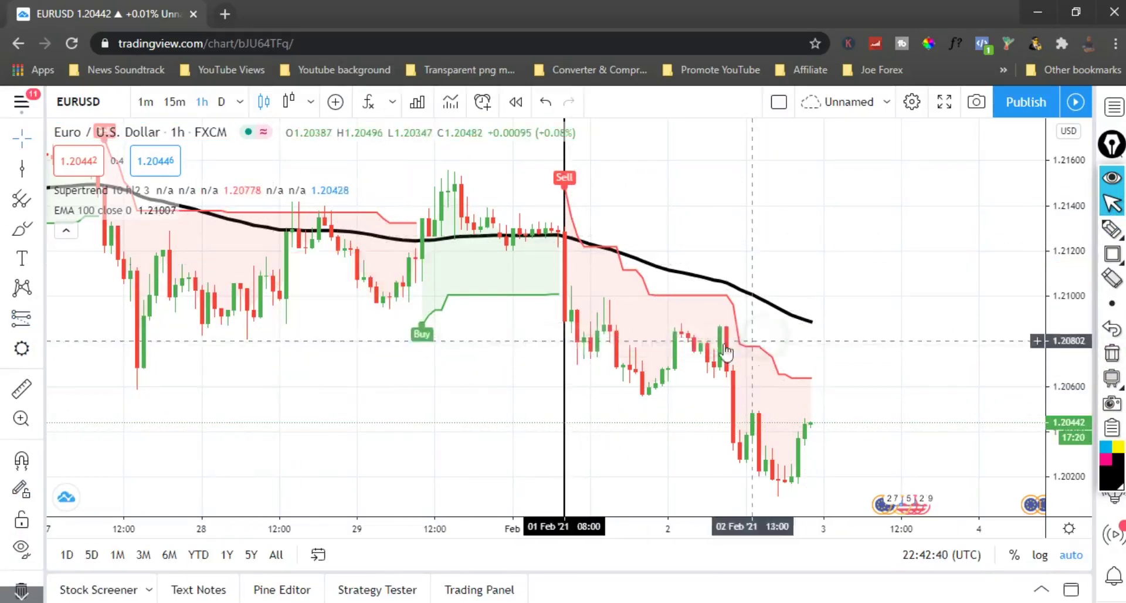
# Step: Place a short position at the Sell signal candle's close, entry 1.20876 and target 1.20273, extending it to the latest candle
pyautogui.click(23, 324)
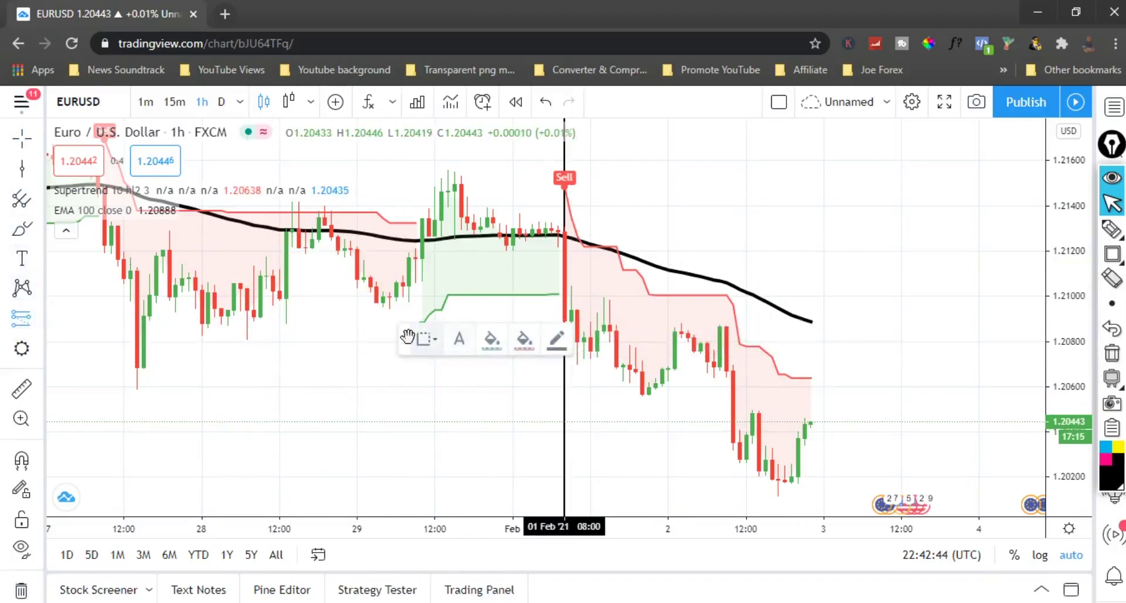
pyautogui.moveTo(401, 341)
pyautogui.mouseDown()
pyautogui.moveTo(623, 115)
pyautogui.moveTo(607, 144)
pyautogui.mouseUp()
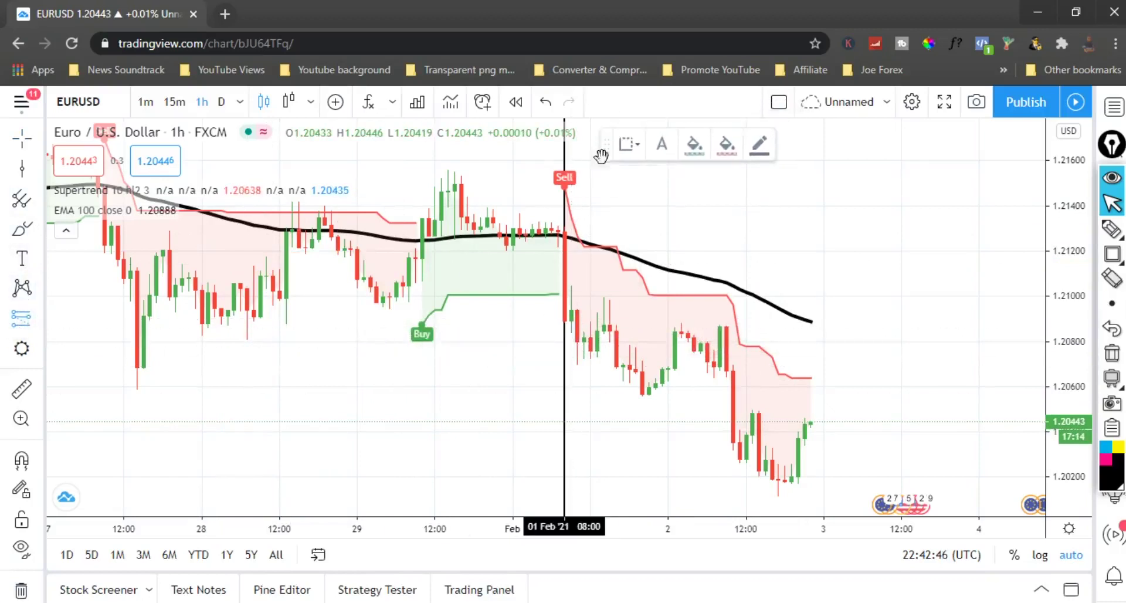
pyautogui.click(564, 320)
pyautogui.moveTo(639, 399); pyautogui.dragTo(639, 462)
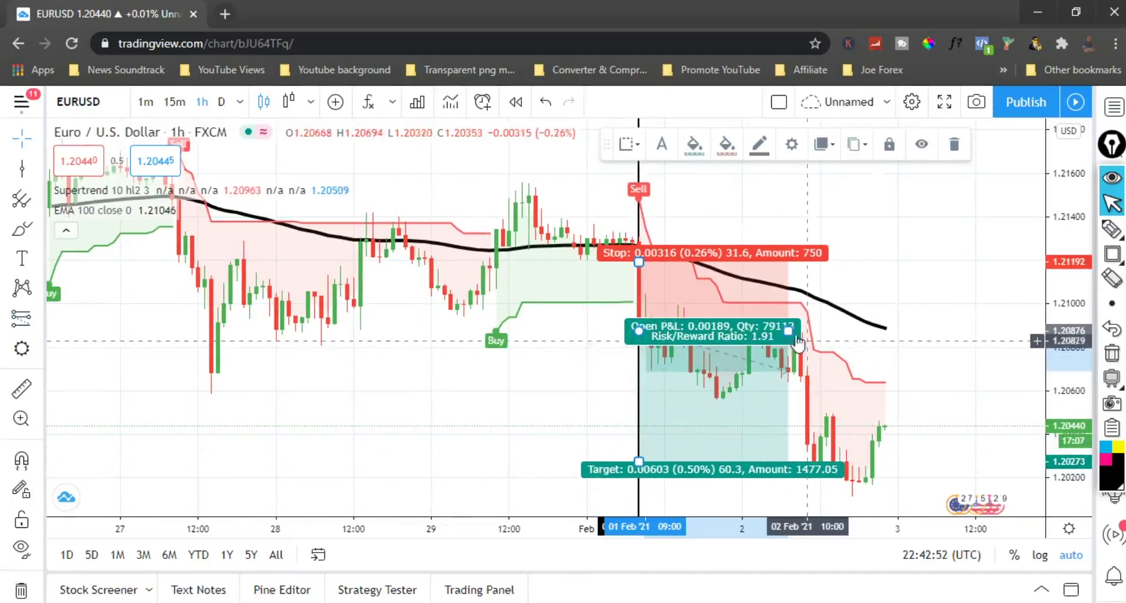
pyautogui.moveTo(796, 335); pyautogui.dragTo(885, 326)
pyautogui.click(564, 429)
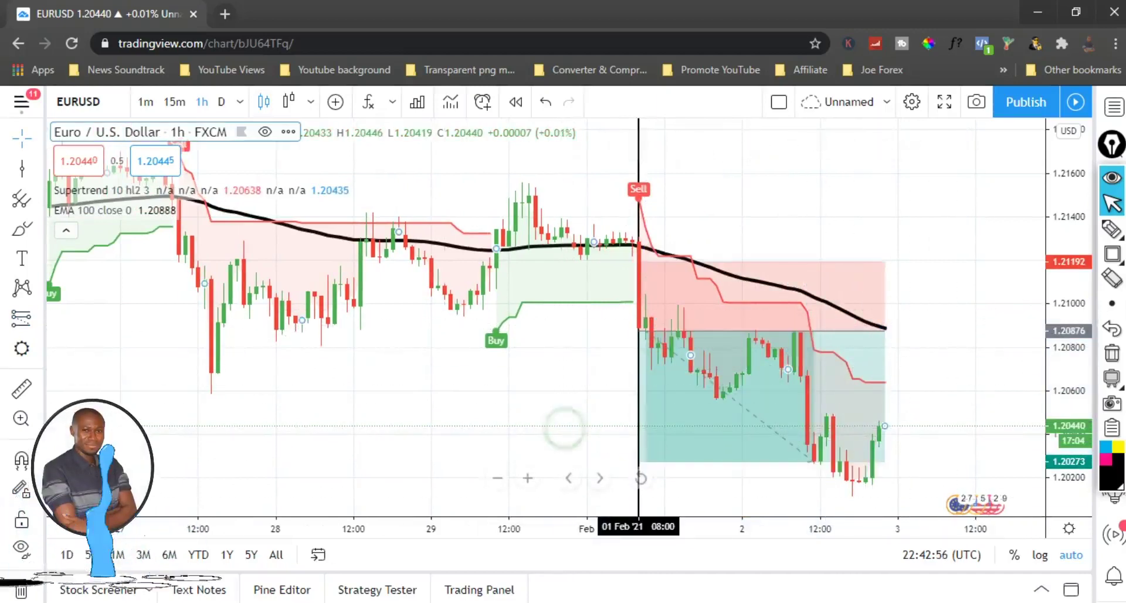
# Step: Tighten the short position's stop level to 1.21078
pyautogui.moveTo(796, 271)
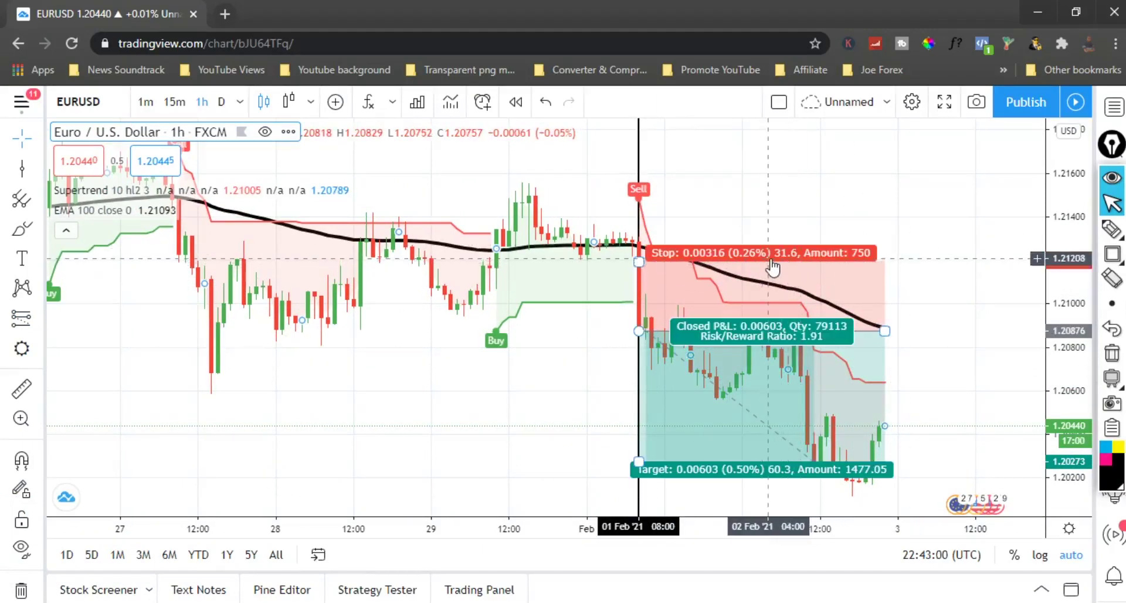
pyautogui.click(773, 267)
pyautogui.moveTo(639, 262); pyautogui.dragTo(639, 286)
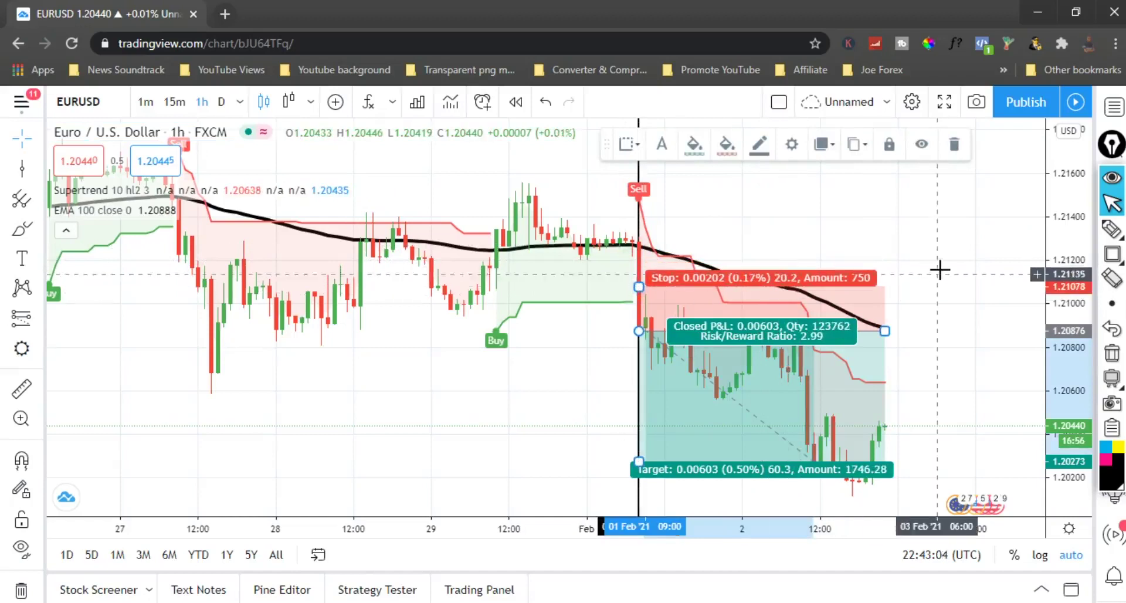
pyautogui.click(948, 250)
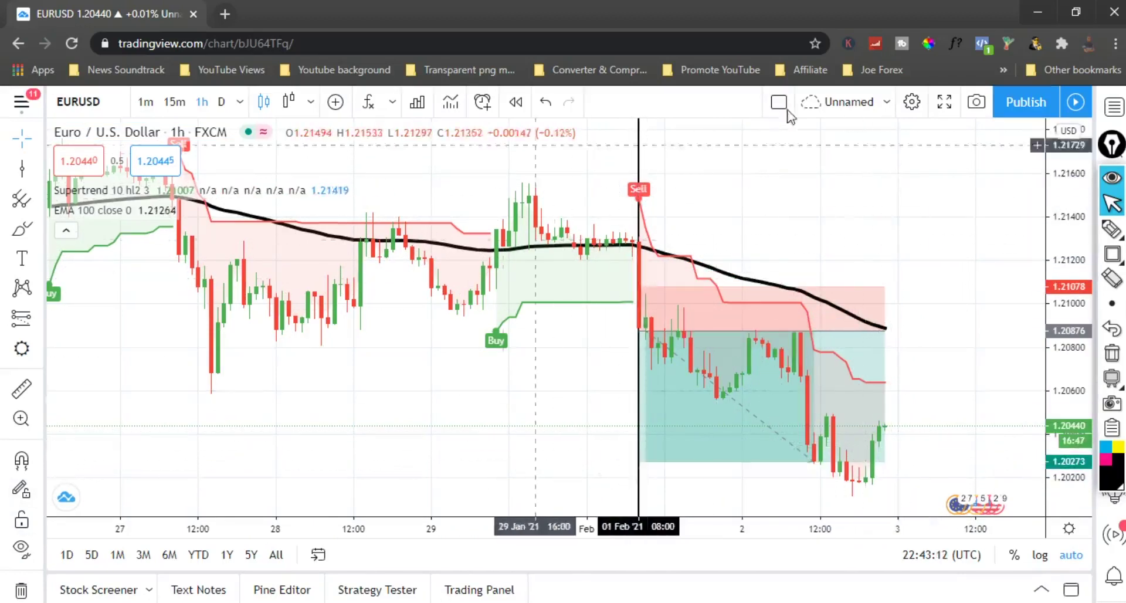
pyautogui.moveTo(1112, 304)
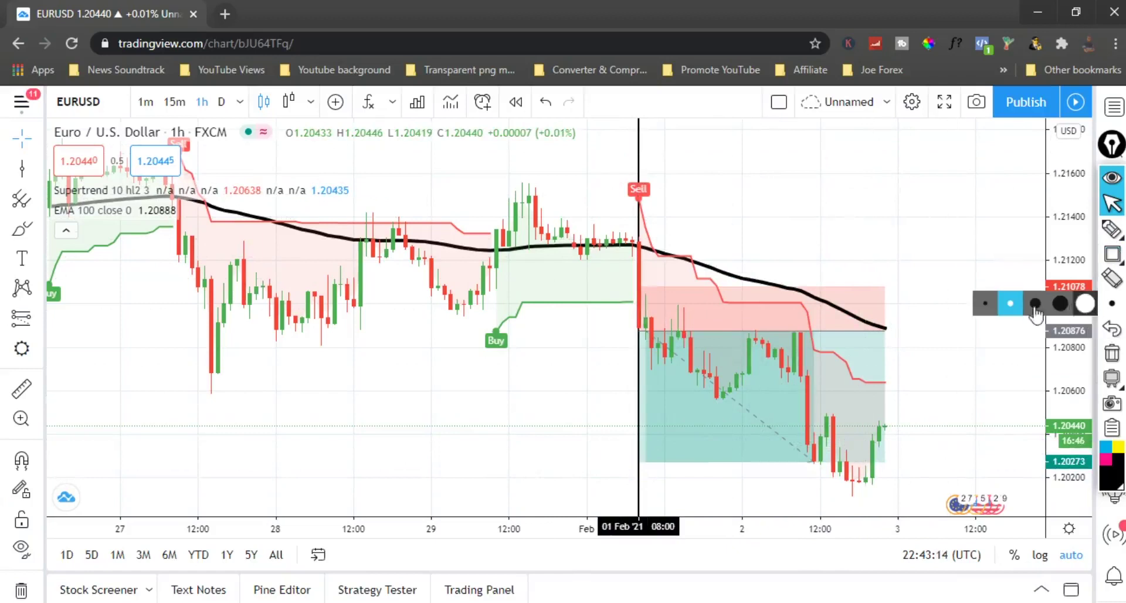
pyautogui.click(988, 303)
pyautogui.moveTo(1113, 231)
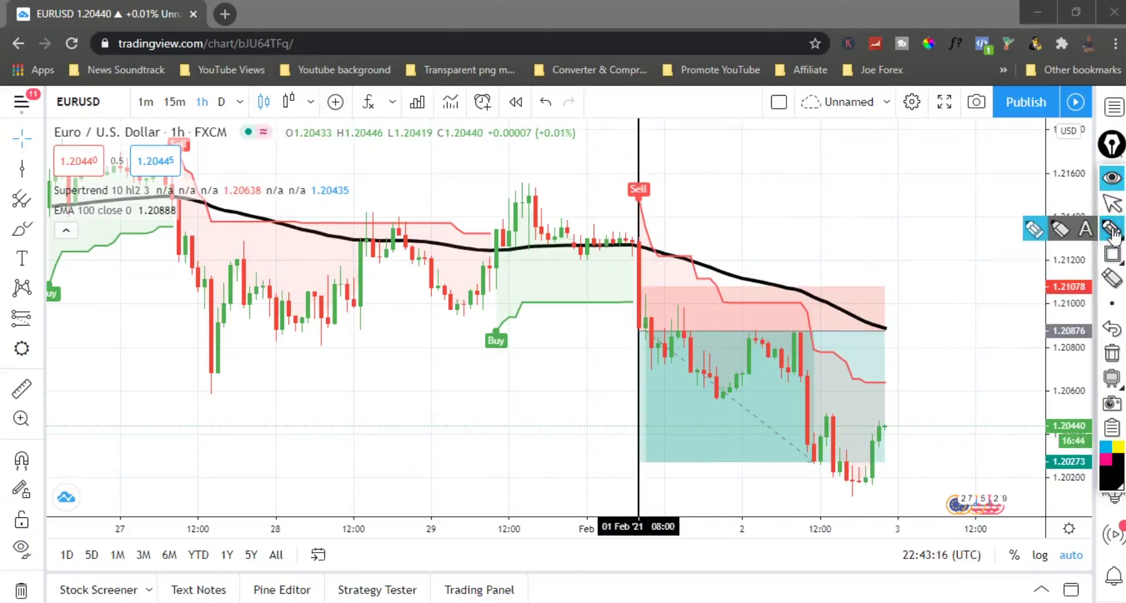
pyautogui.click(1113, 254)
pyautogui.moveTo(603, 165)
pyautogui.mouseDown()
pyautogui.moveTo(672, 199)
pyautogui.moveTo(673, 222)
pyautogui.mouseUp()
pyautogui.click(1113, 279)
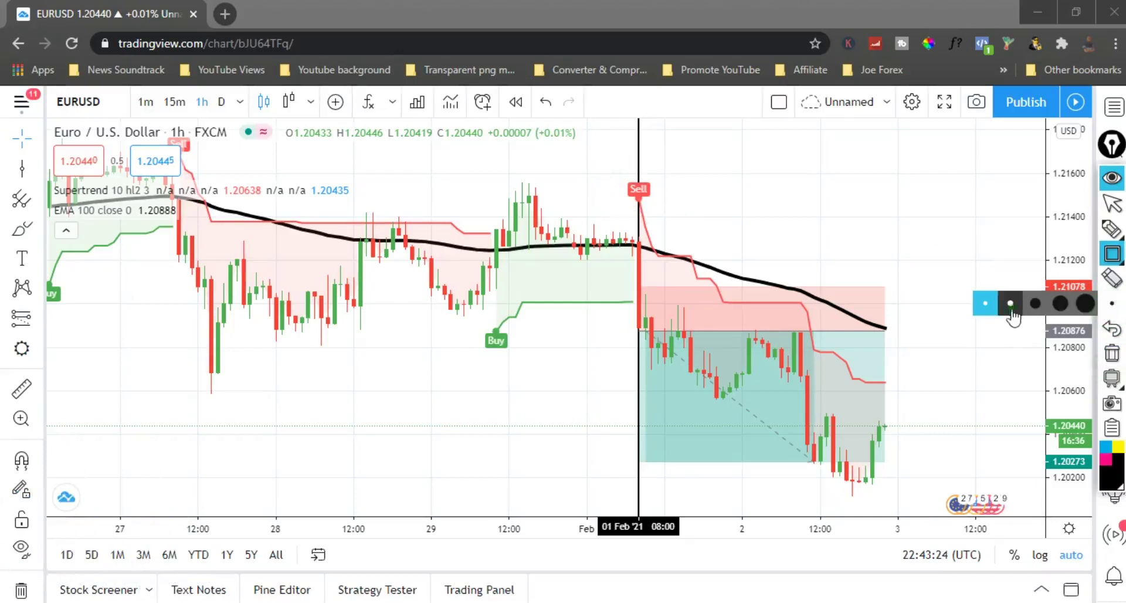
# Step: Draw a thicker rectangle annotation around the Sell label and mark the EMA line with the pen
pyautogui.moveTo(616, 171)
pyautogui.mouseDown()
pyautogui.moveTo(676, 215)
pyautogui.moveTo(665, 214)
pyautogui.mouseUp()
pyautogui.click(1112, 228)
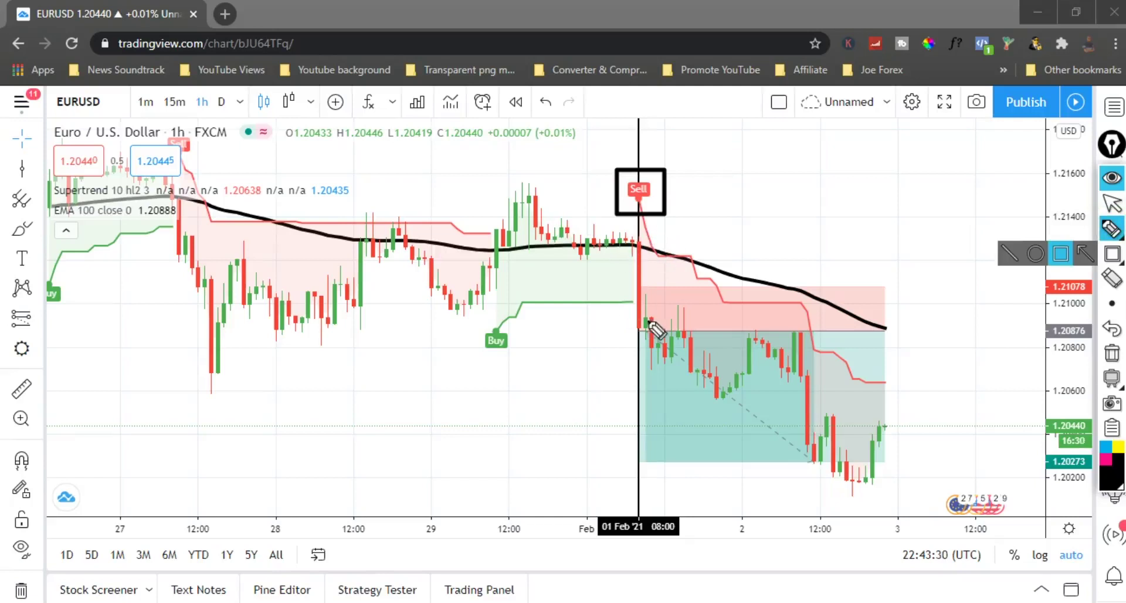
pyautogui.click(735, 274)
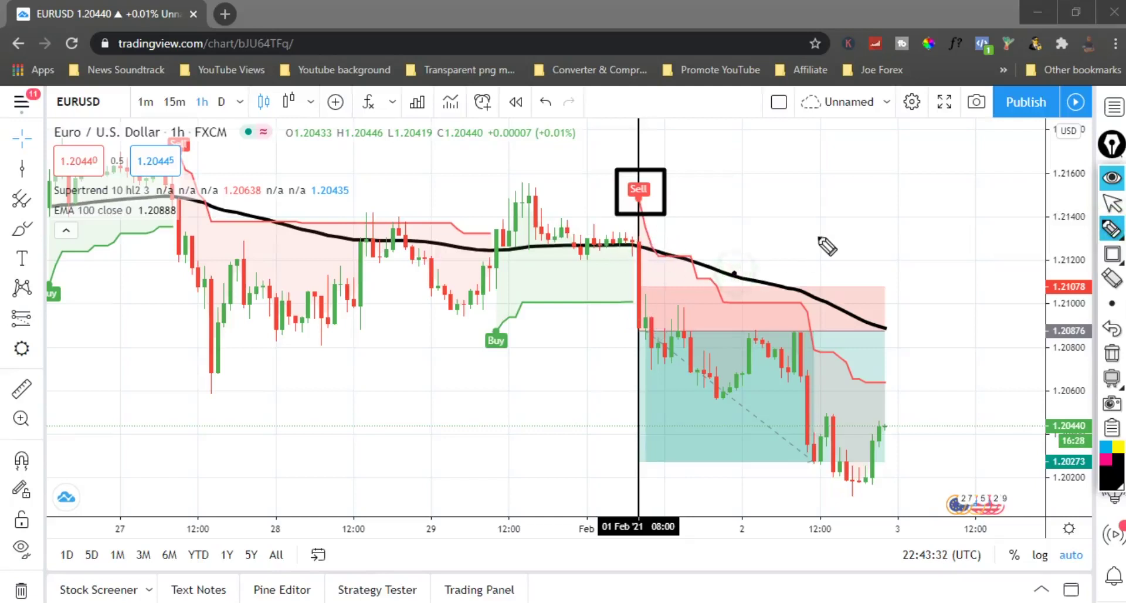
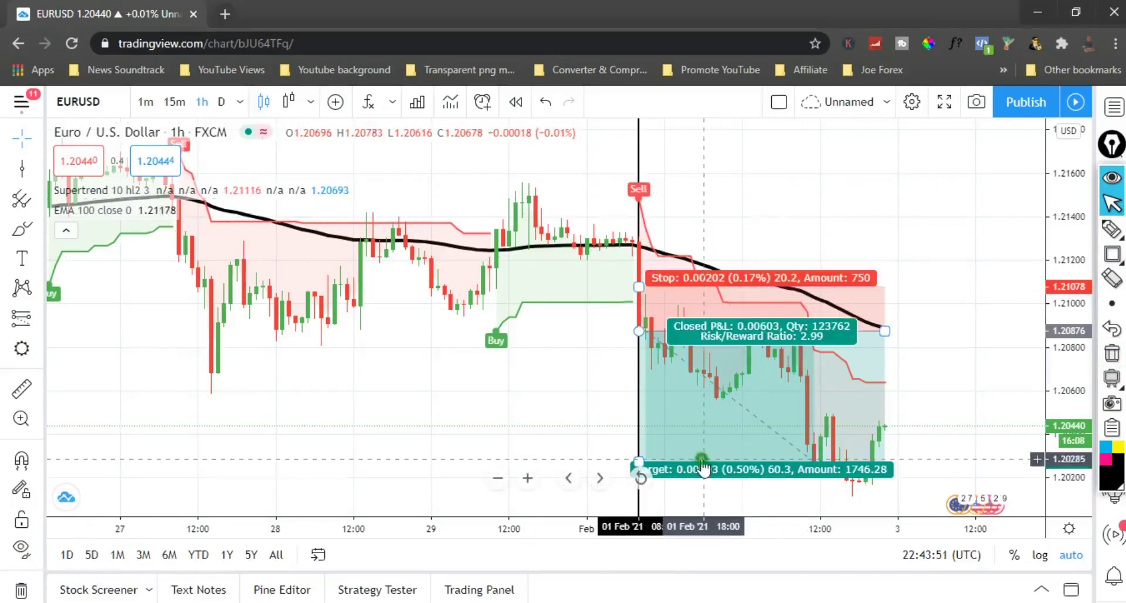
# Step: Delete the short position and move the vertical line to the Buy signal candle at 29 Jan '21 10:00
pyautogui.press('Delete')
pyautogui.moveTo(425, 434); pyautogui.dragTo(583, 440)
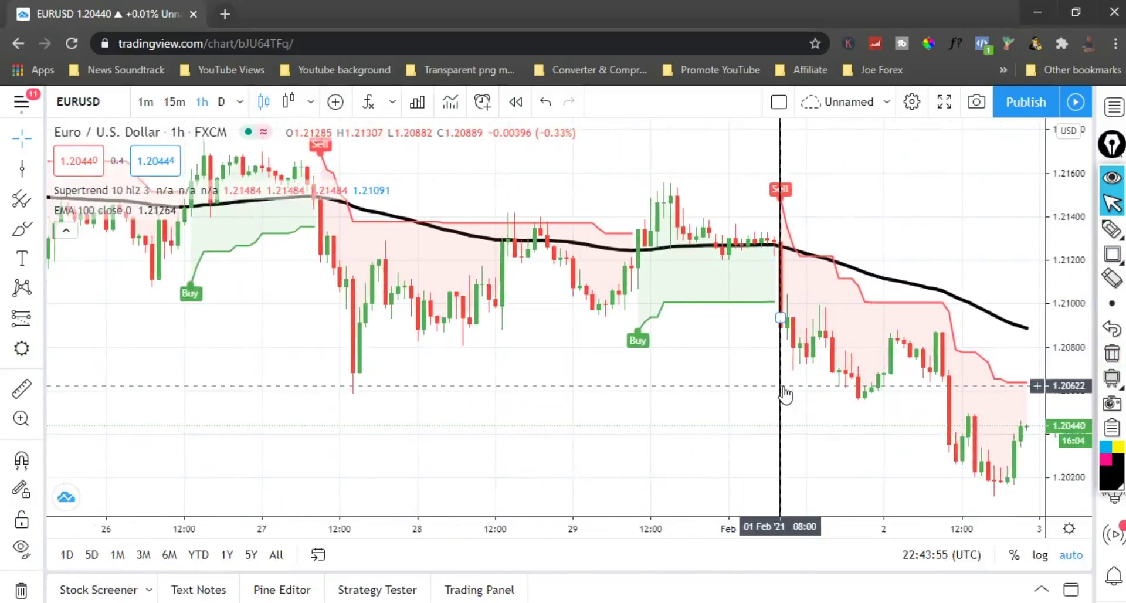
pyautogui.moveTo(780, 387); pyautogui.dragTo(638, 405)
pyautogui.click(748, 433)
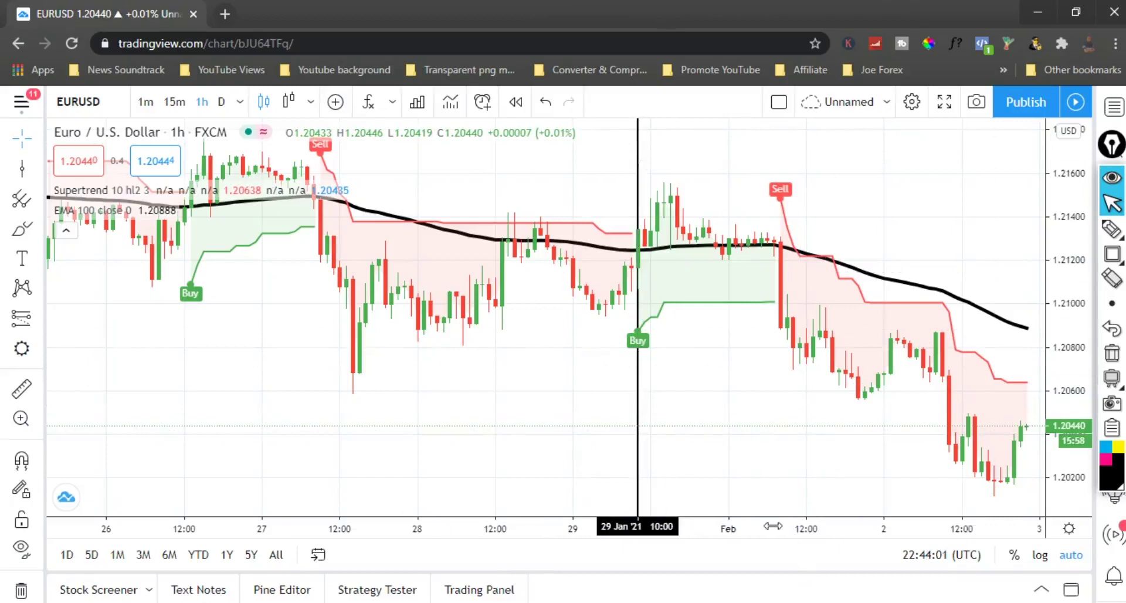
# Step: Mark the Buy label, the signal candle's close and the following swing high with pen strokes, and clear all annotations
pyautogui.click(1112, 228)
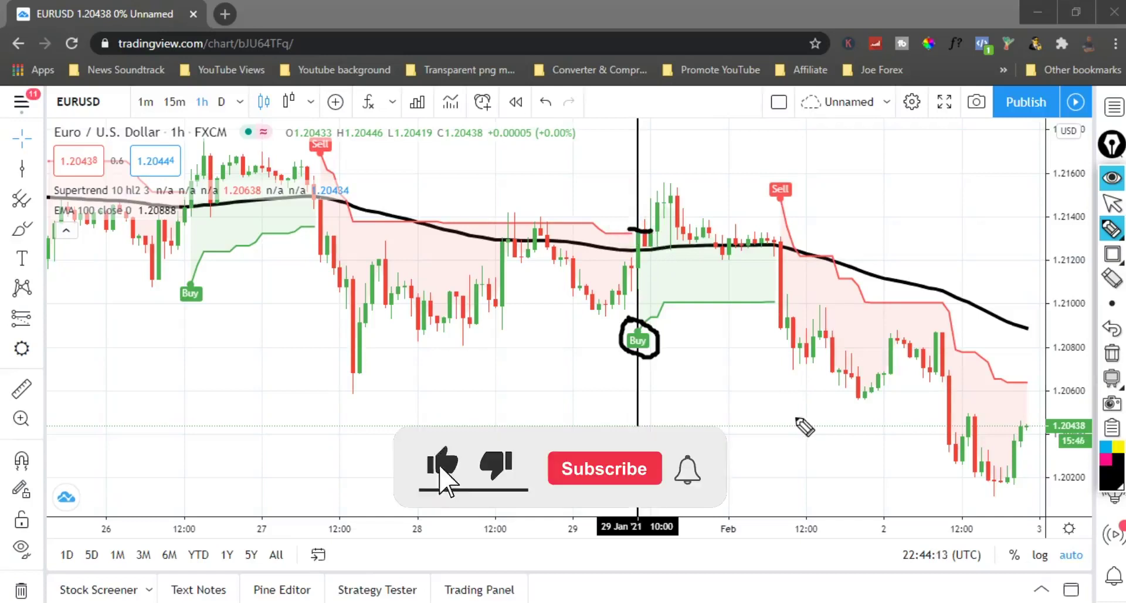
pyautogui.moveTo(565, 187); pyautogui.dragTo(740, 188)
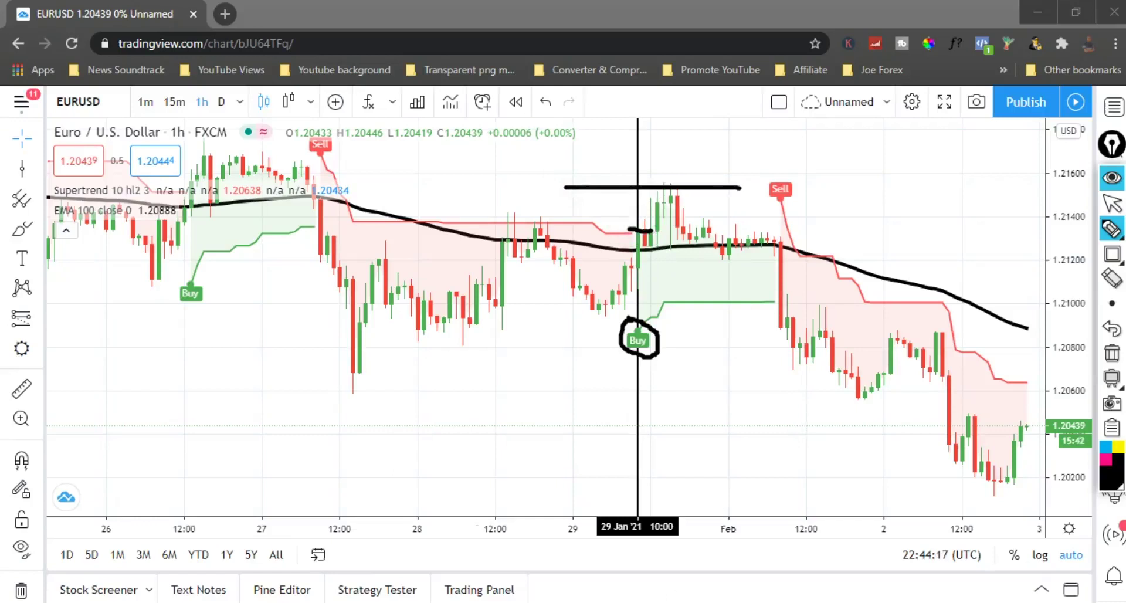
pyautogui.moveTo(1114, 226)
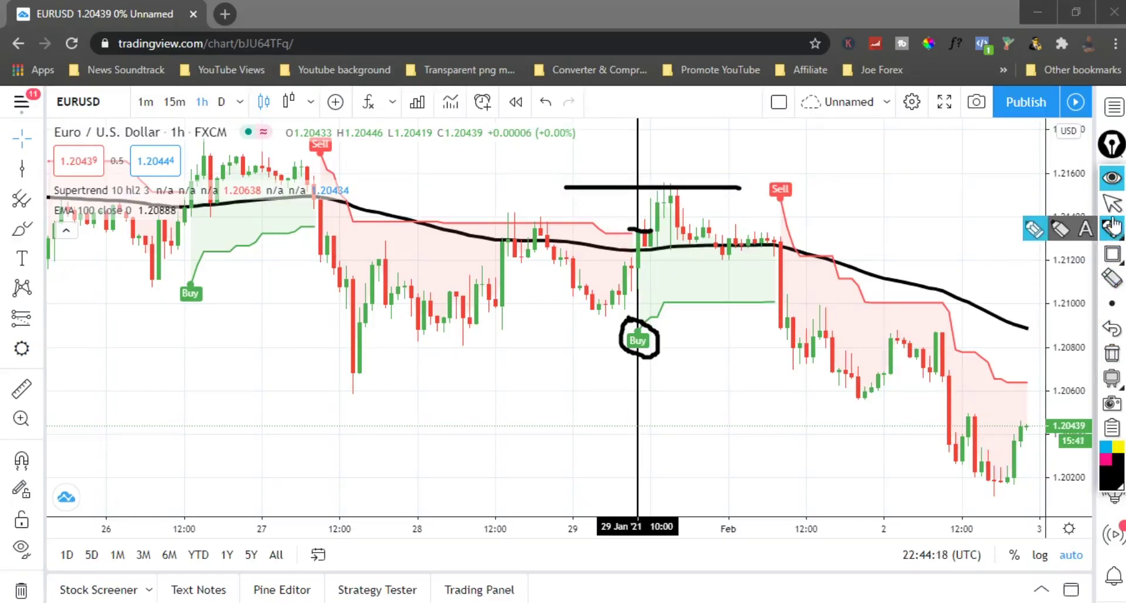
pyautogui.click(1113, 353)
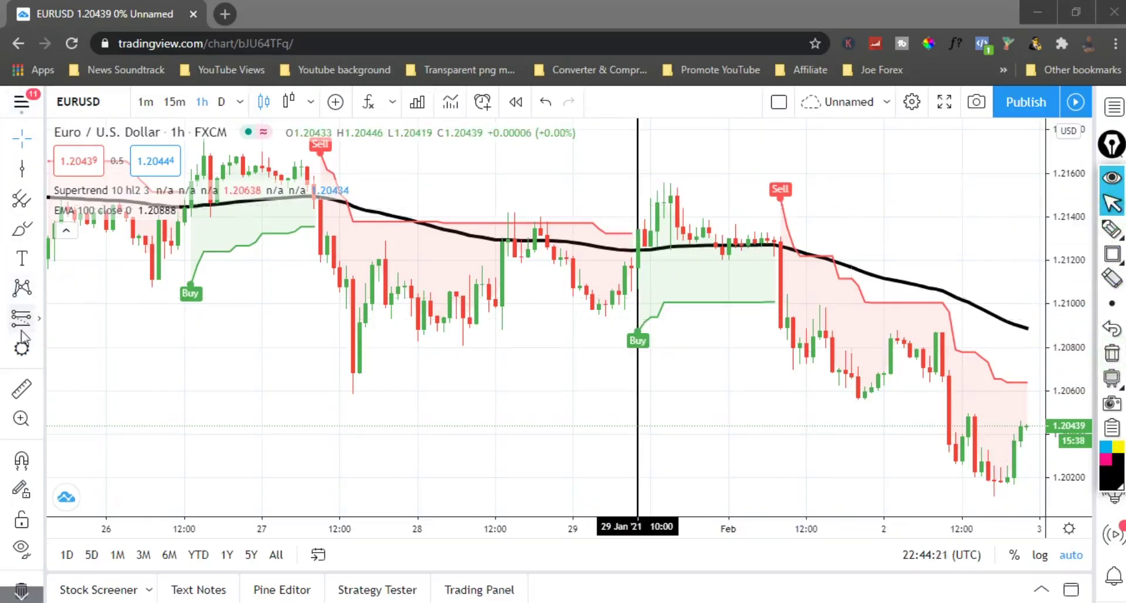
# Step: Place a long position at the Buy signal candle's close with entry 1.21342 and target 1.21534
pyautogui.click(38, 320)
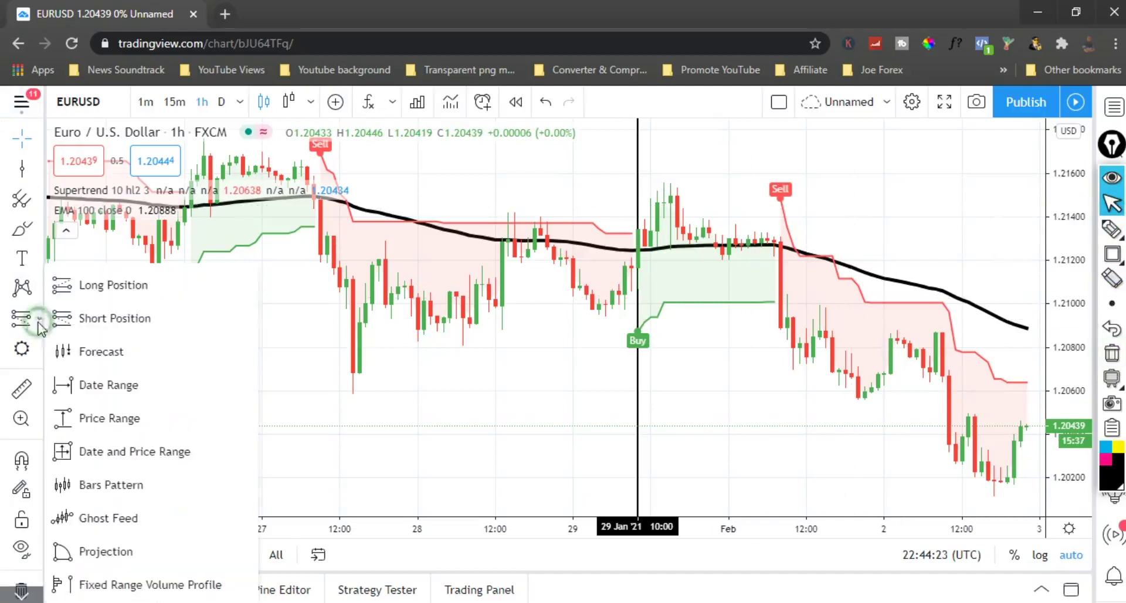
pyautogui.click(94, 284)
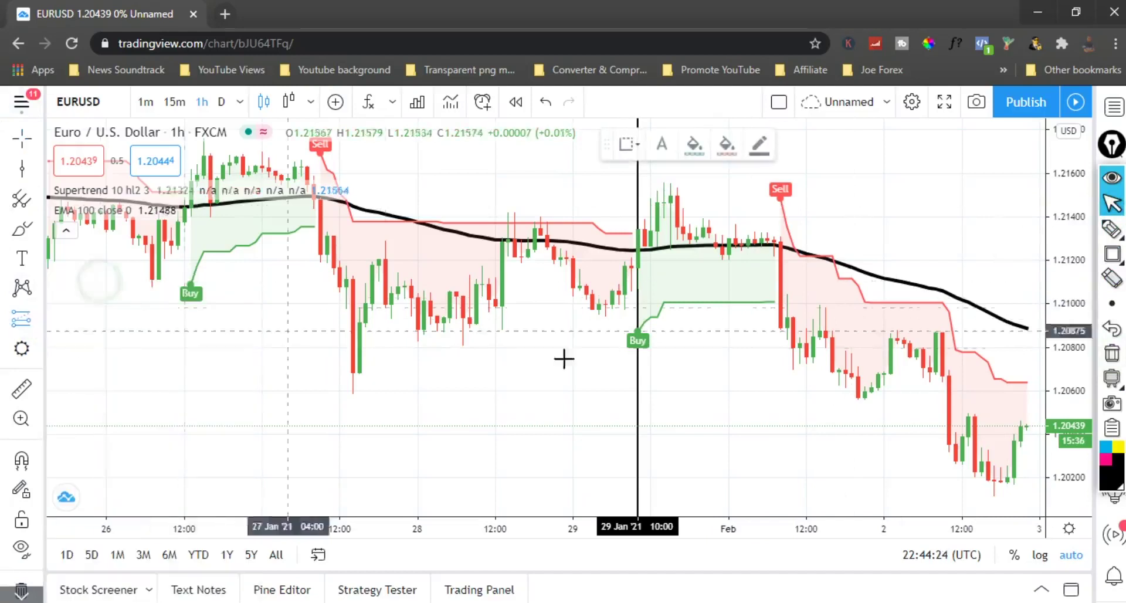
pyautogui.click(636, 229)
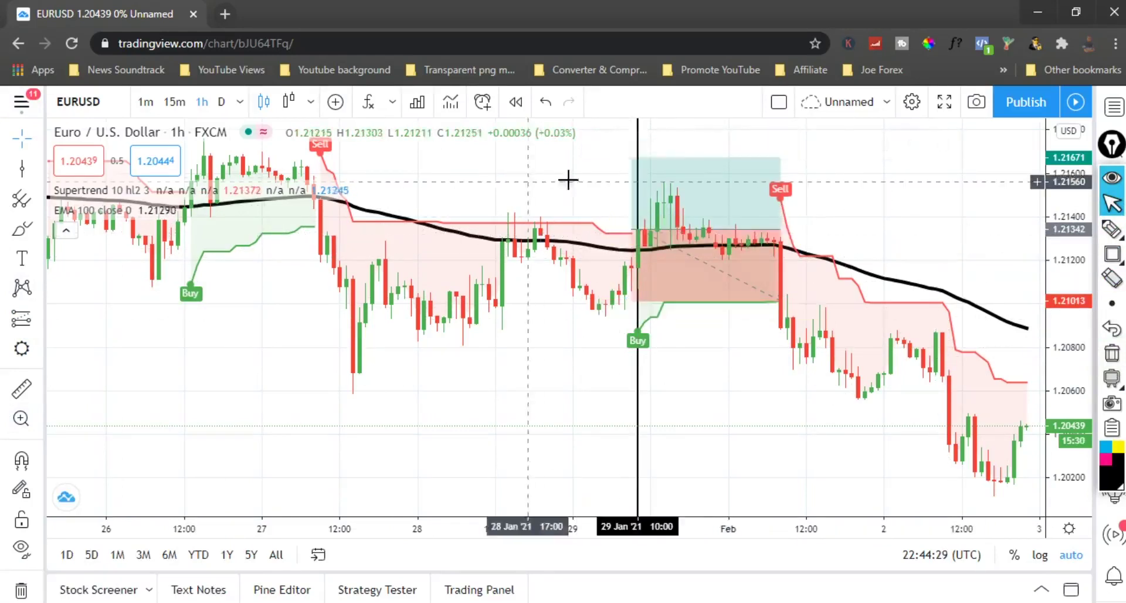
pyautogui.moveTo(631, 159); pyautogui.dragTo(632, 187)
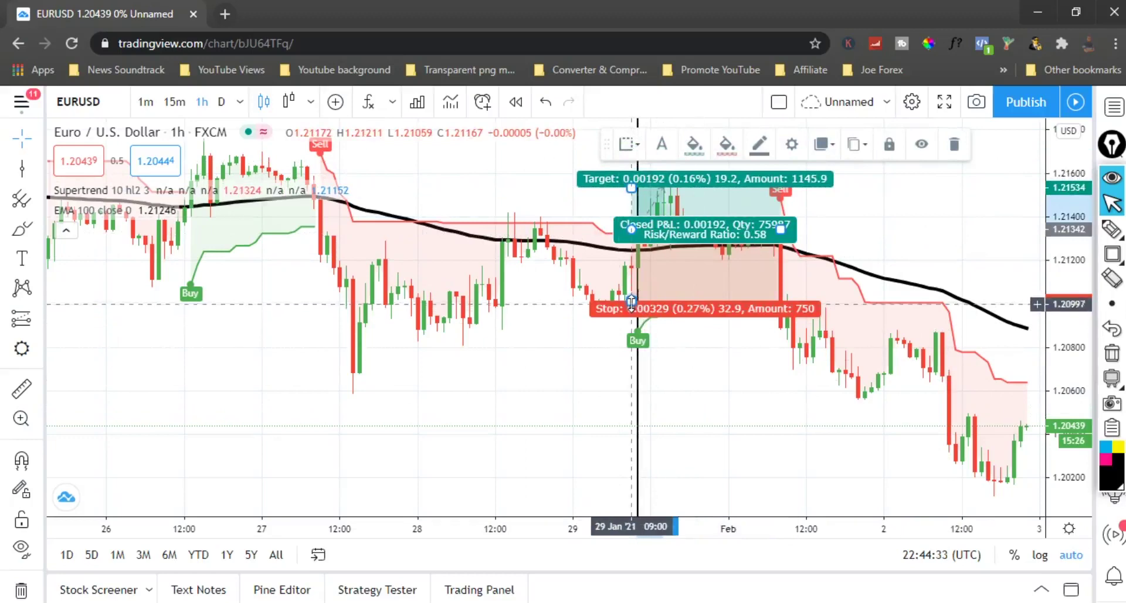
# Step: Tighten the long position's stop level to 1.21177, just below the EMA line
pyautogui.moveTo(631, 302); pyautogui.dragTo(621, 259)
pyautogui.click(495, 188)
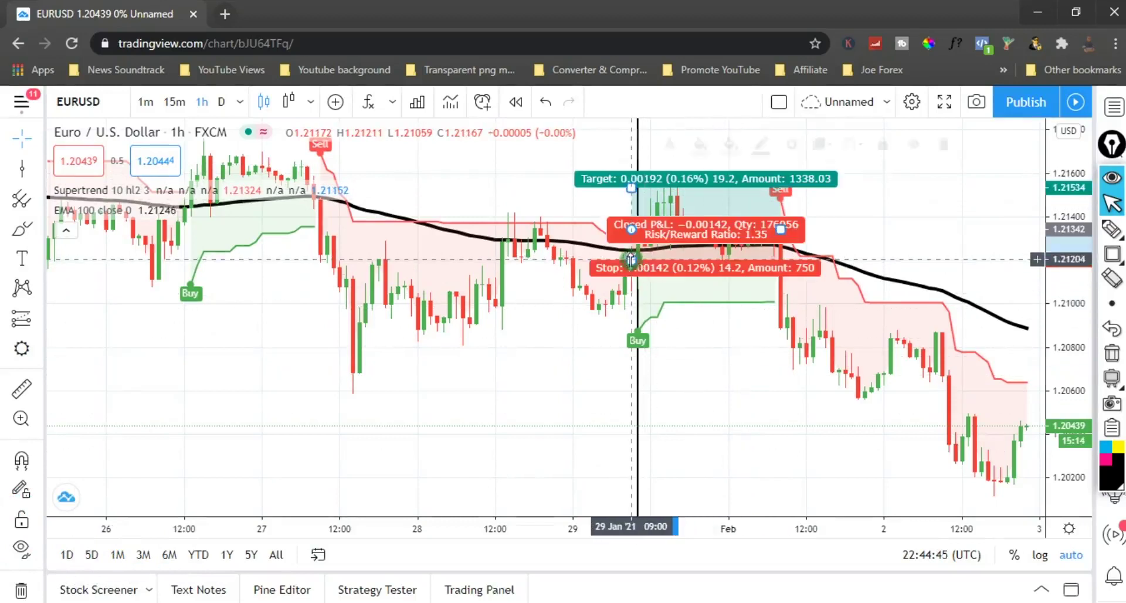
pyautogui.moveTo(630, 259); pyautogui.dragTo(637, 266)
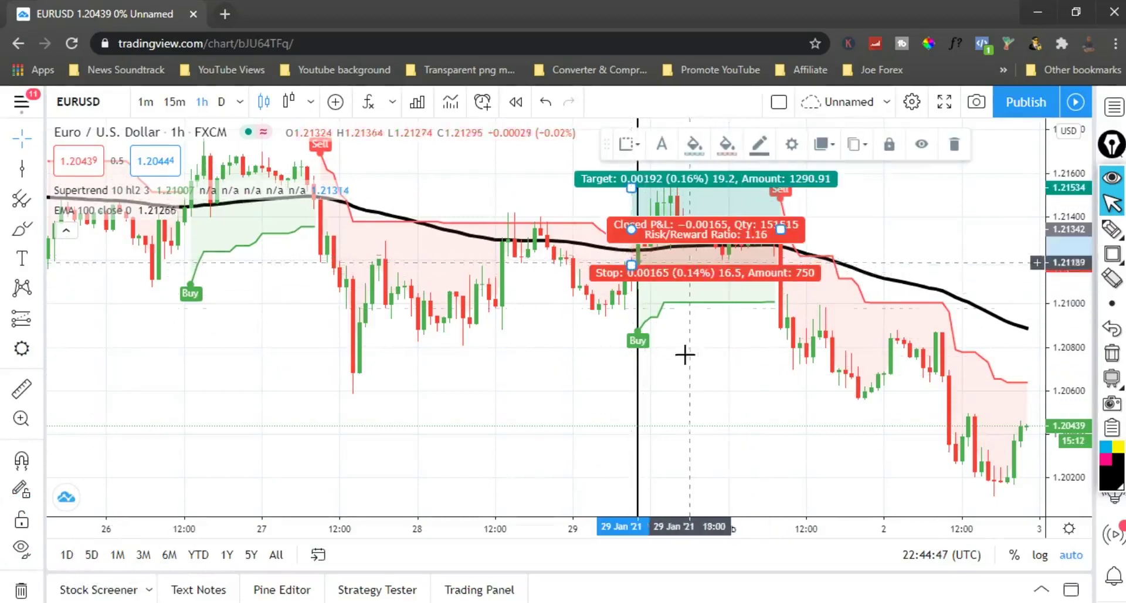
pyautogui.click(732, 369)
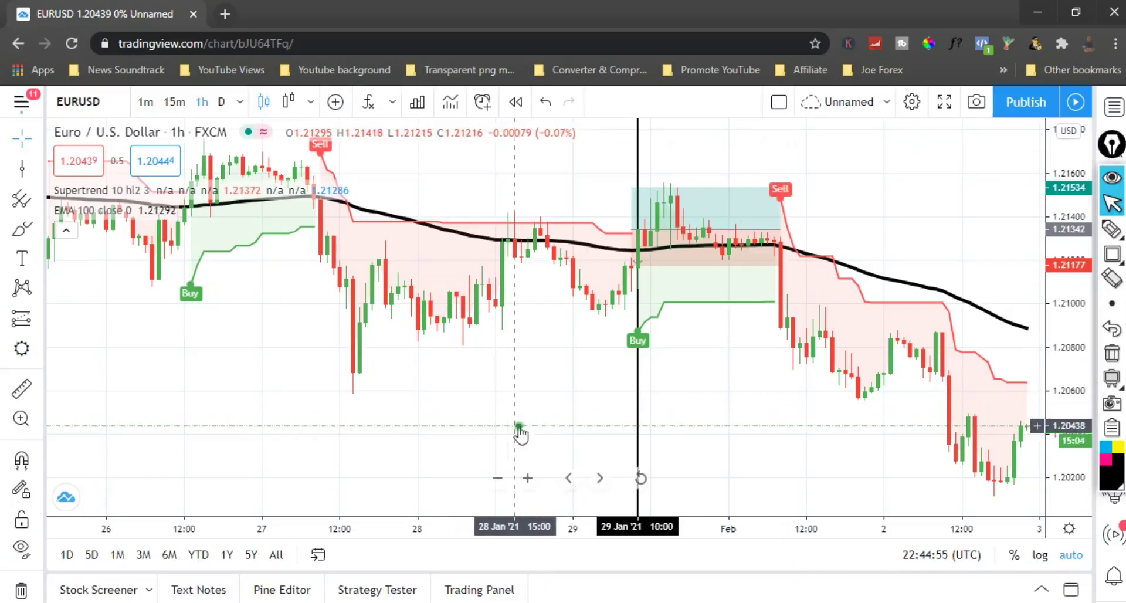
# Step: Move the vertical line to the earlier Sell signal candle at 27 Jan '21 09:00
pyautogui.hscroll(-5, 540, 428)
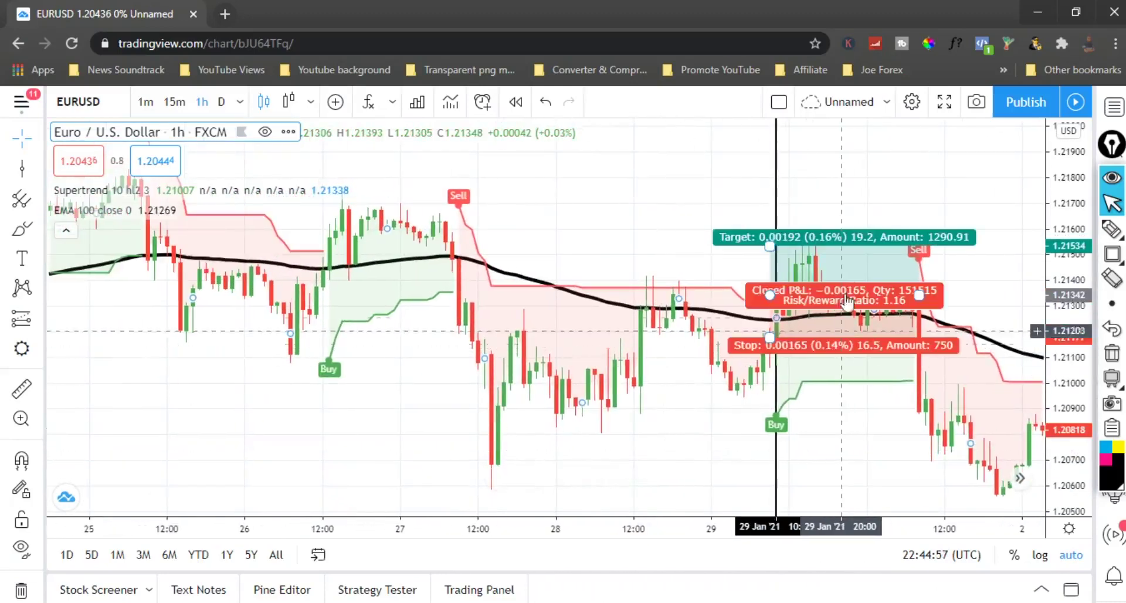
pyautogui.click(775, 463)
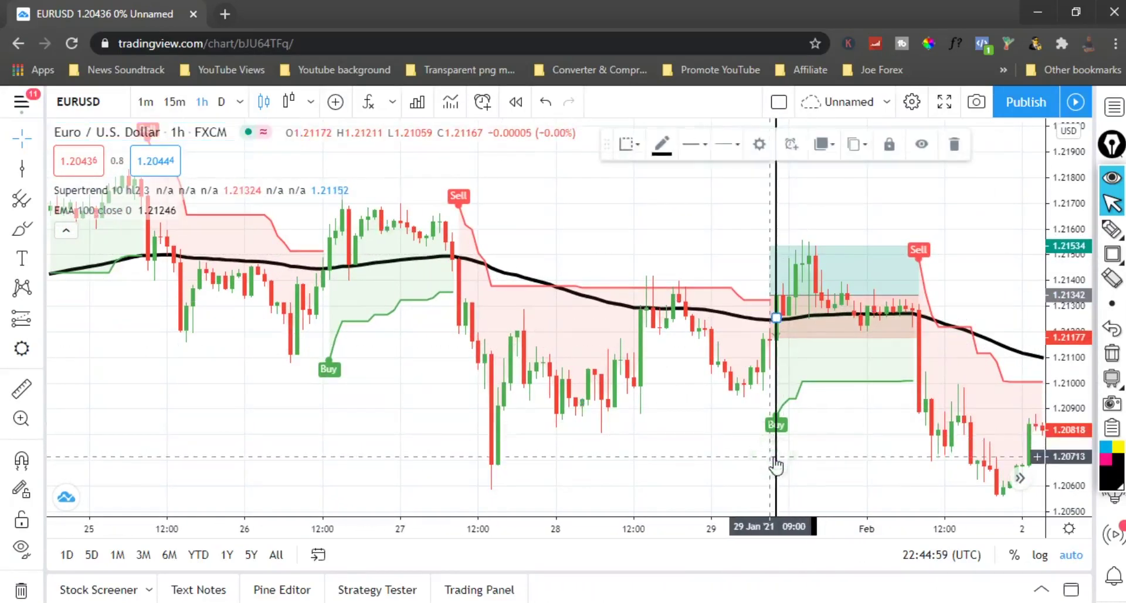
pyautogui.moveTo(776, 204); pyautogui.dragTo(459, 235)
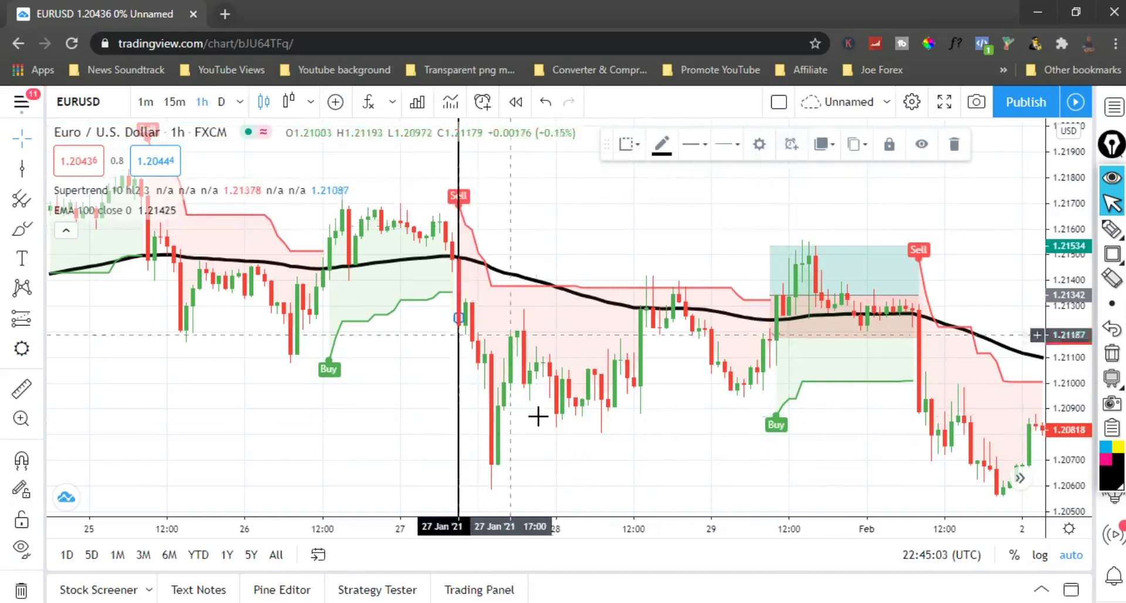
# Step: Annotate the 27 Jan Sell label with a rectangle and the candle's close with a pen line, and clear all annotations
pyautogui.click(1112, 229)
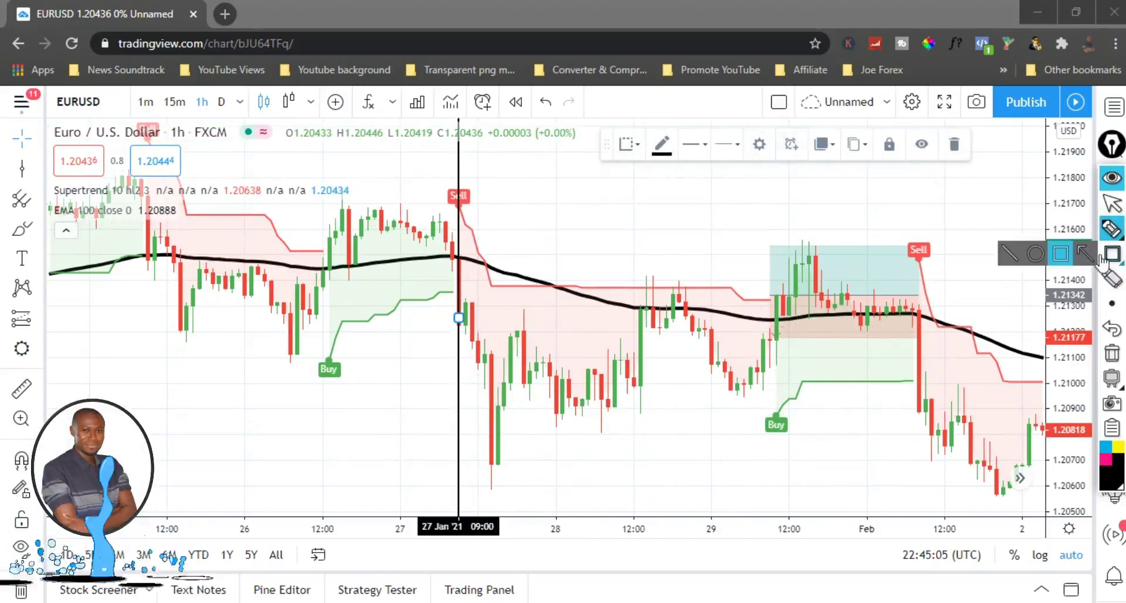
pyautogui.click(1107, 257)
pyautogui.moveTo(442, 179); pyautogui.dragTo(478, 217)
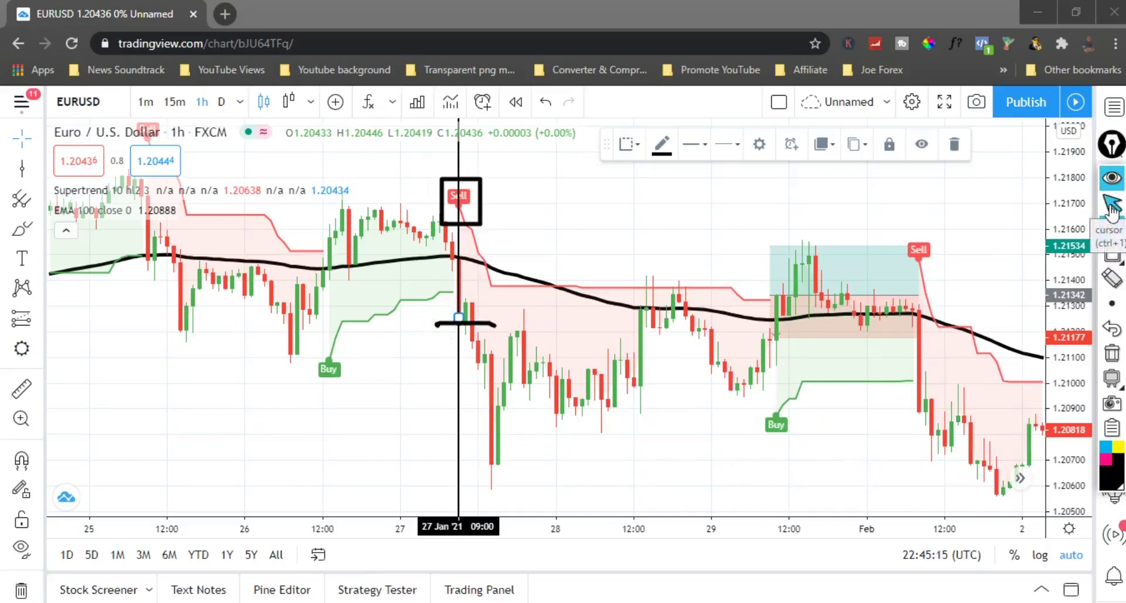
pyautogui.click(1112, 352)
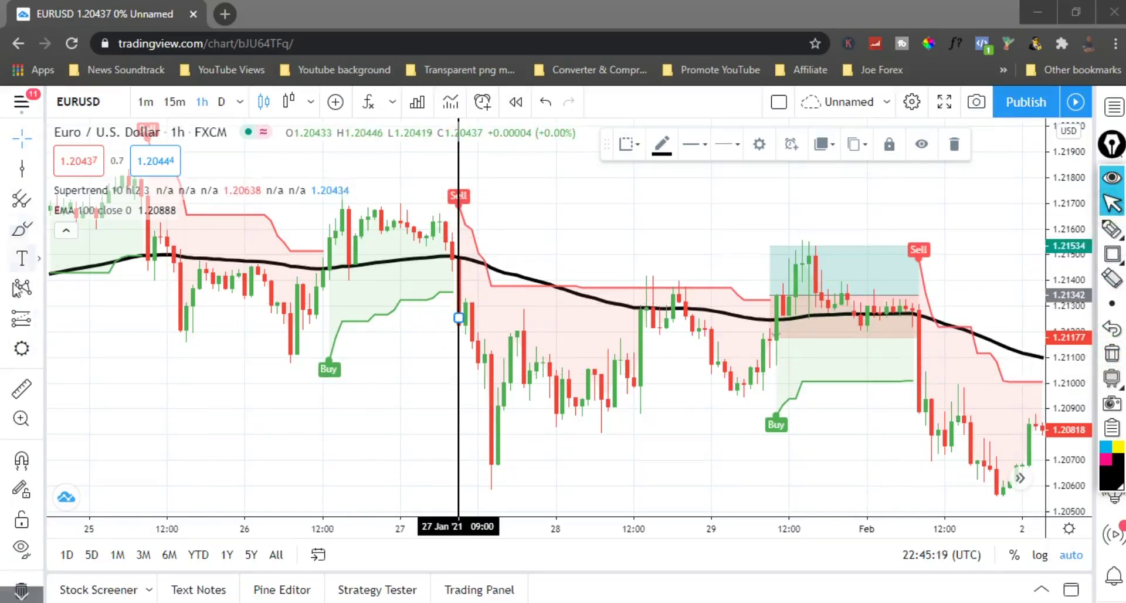
# Step: Place a short position at the 27 Jan Sell signal candle's close with entry 1.21222, target 1.20700 and stop 1.21346
pyautogui.click(35, 320)
pyautogui.click(120, 247)
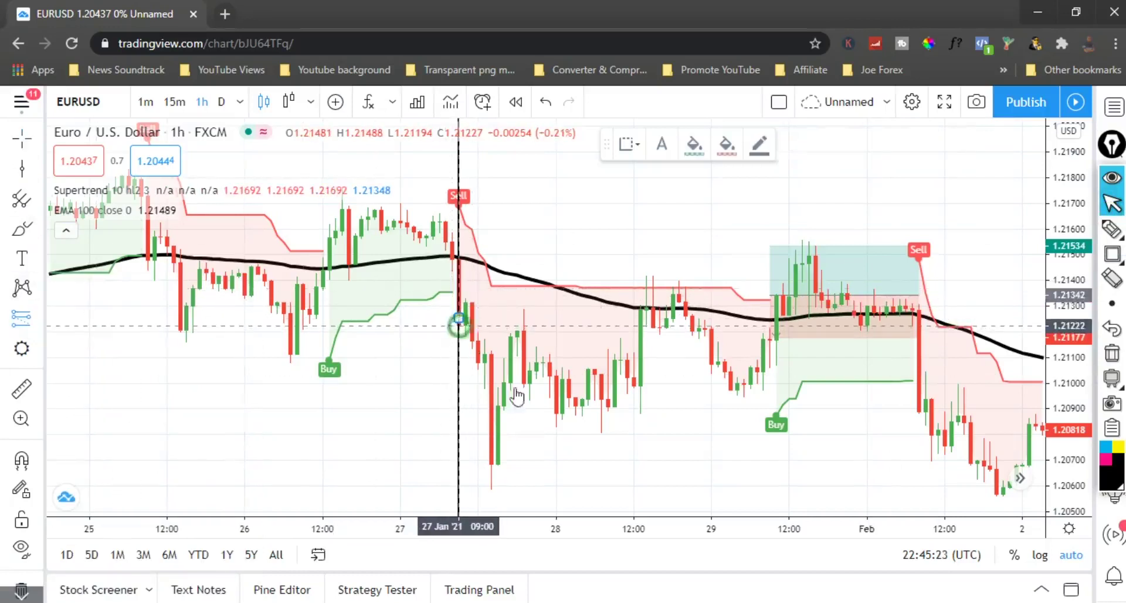
pyautogui.click(458, 323)
pyautogui.moveTo(453, 392); pyautogui.dragTo(453, 460)
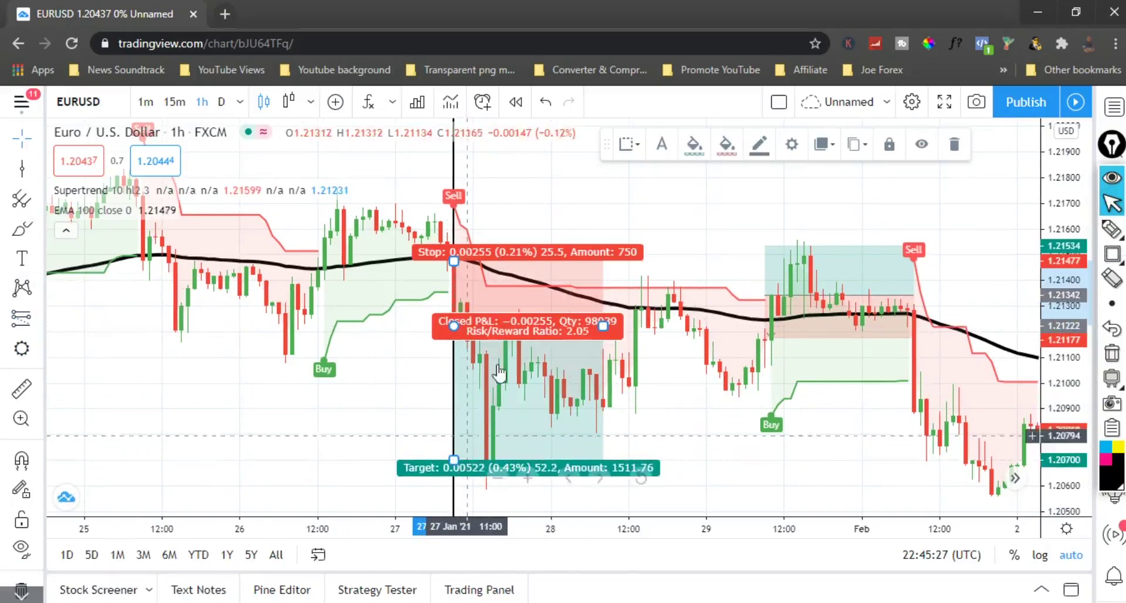
pyautogui.moveTo(453, 260); pyautogui.dragTo(454, 293)
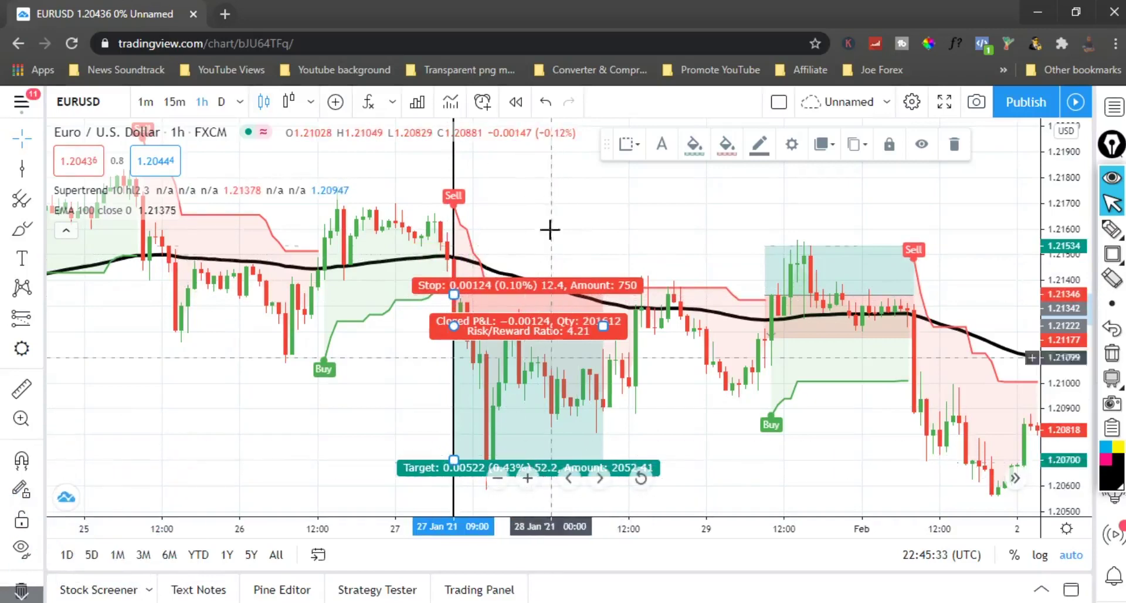
# Step: Move the vertical line to the earlier Buy signal candle at 26 Jan '21 13:00
pyautogui.click(548, 206)
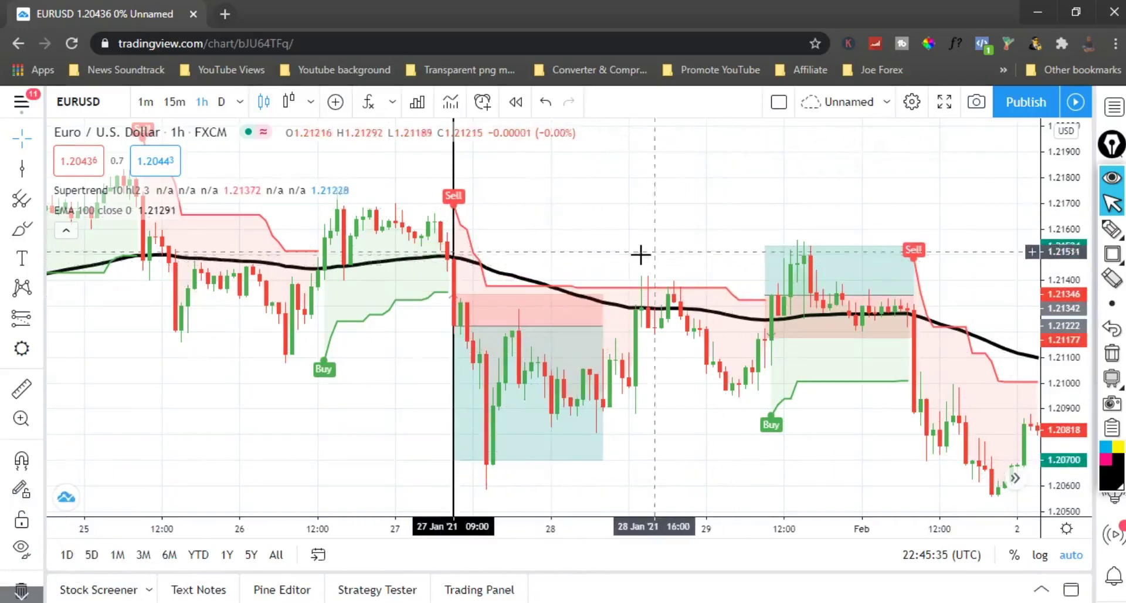
pyautogui.moveTo(636, 257)
pyautogui.mouseDown()
pyautogui.moveTo(791, 235)
pyautogui.moveTo(909, 234)
pyautogui.mouseUp()
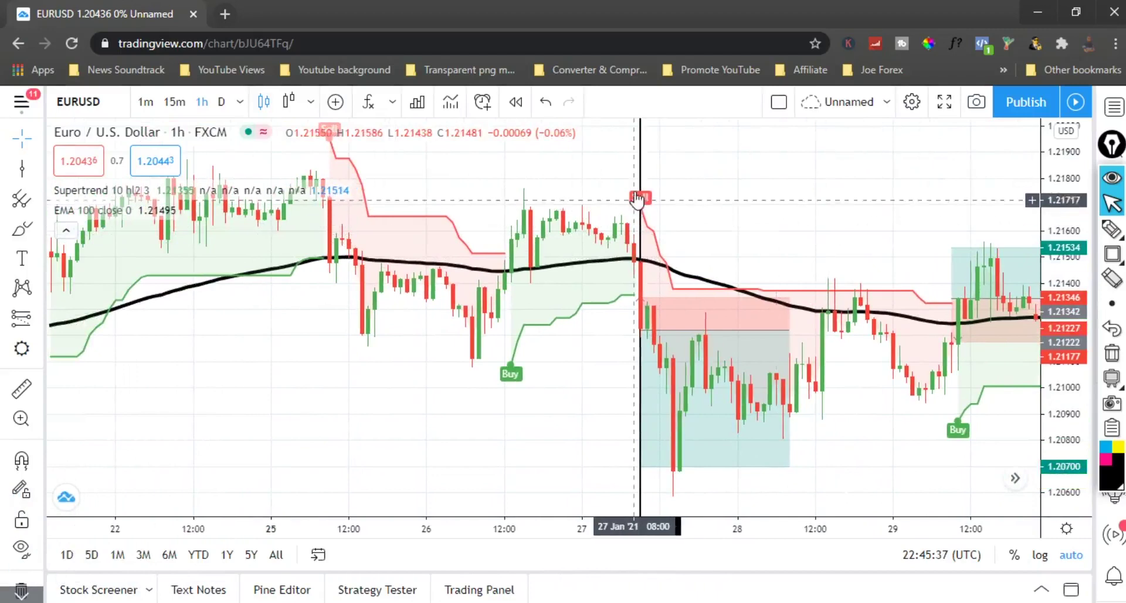
pyautogui.moveTo(638, 185); pyautogui.dragTo(514, 216)
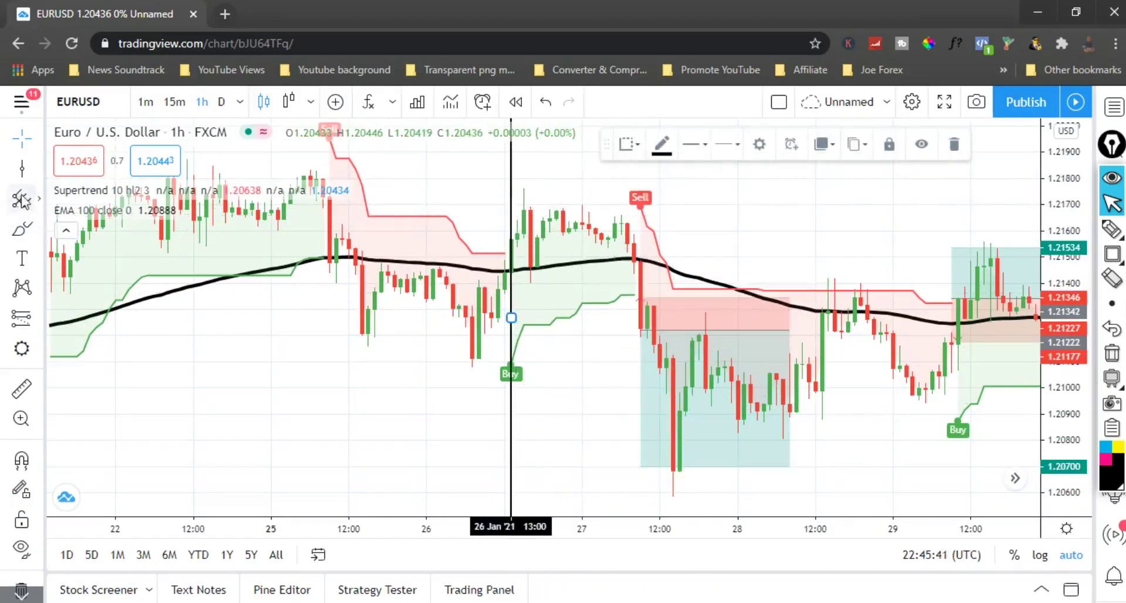
# Step: Place a long position at the 26 Jan Buy signal candle with entry 1.21564, target 1.21739 and stop 1.21392
pyautogui.click(36, 326)
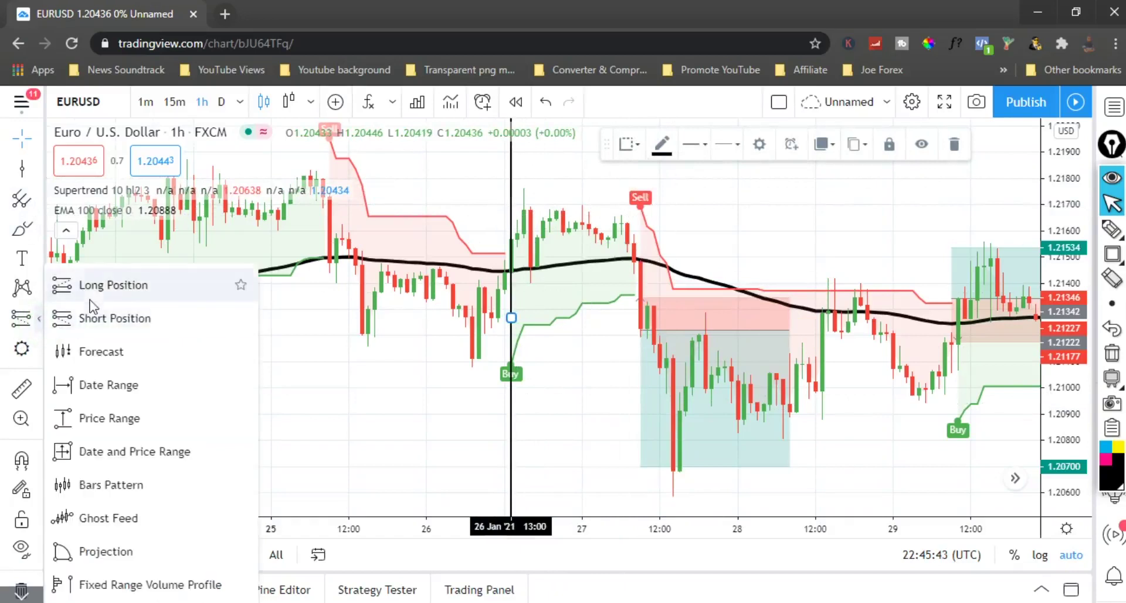
pyautogui.click(59, 284)
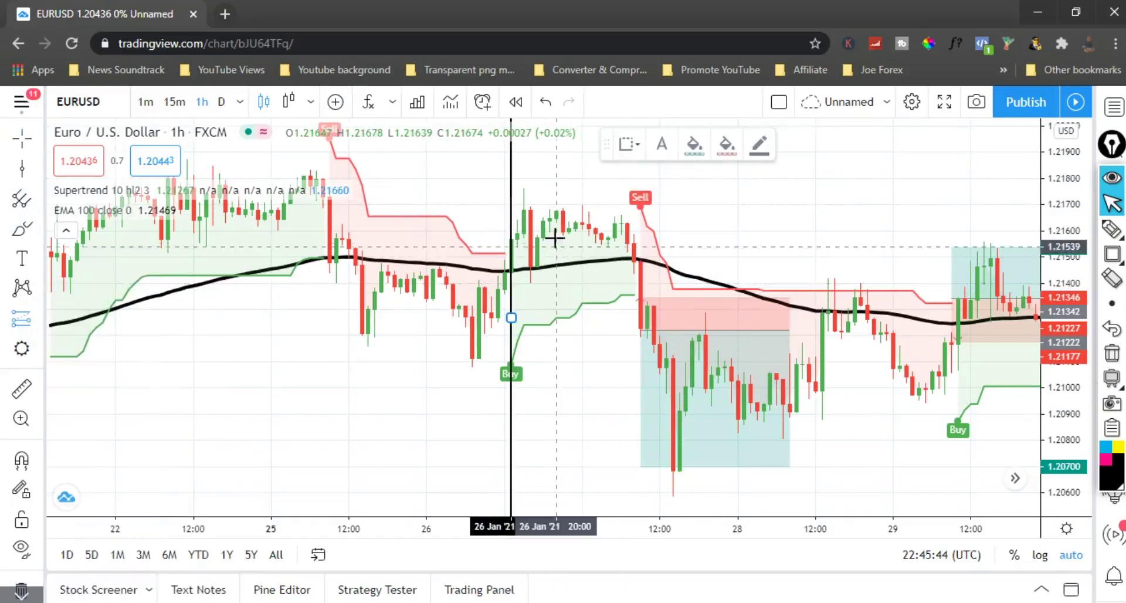
pyautogui.click(511, 238)
pyautogui.moveTo(517, 172); pyautogui.dragTo(517, 194)
pyautogui.moveTo(518, 306); pyautogui.dragTo(513, 285)
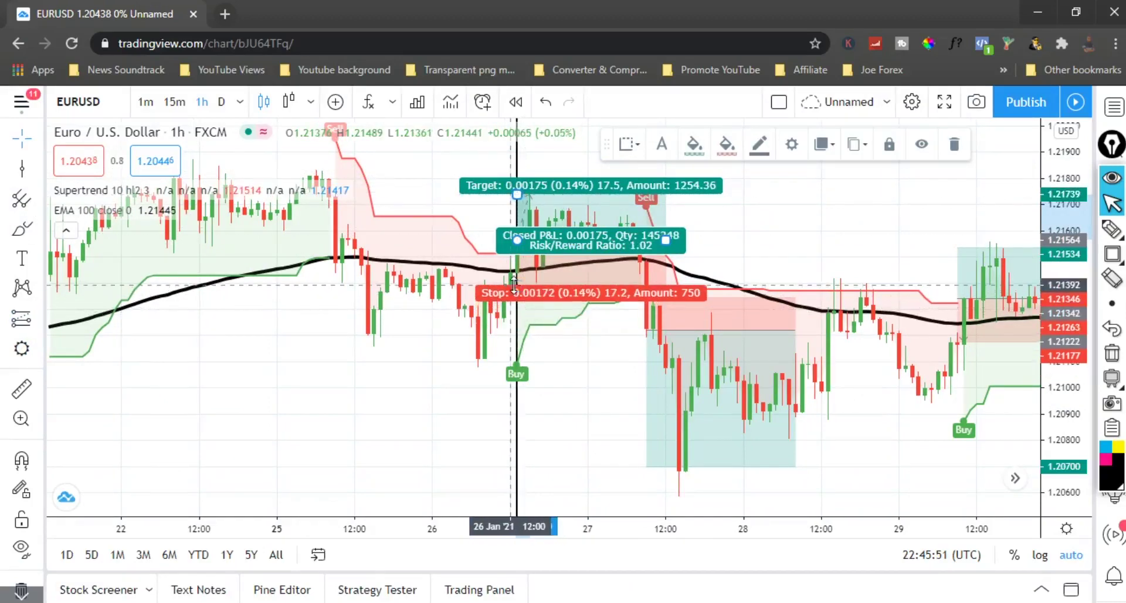
# Step: Move the vertical line to the earlier Sell signal candle at 25 Jan '21 09:00
pyautogui.click(681, 258)
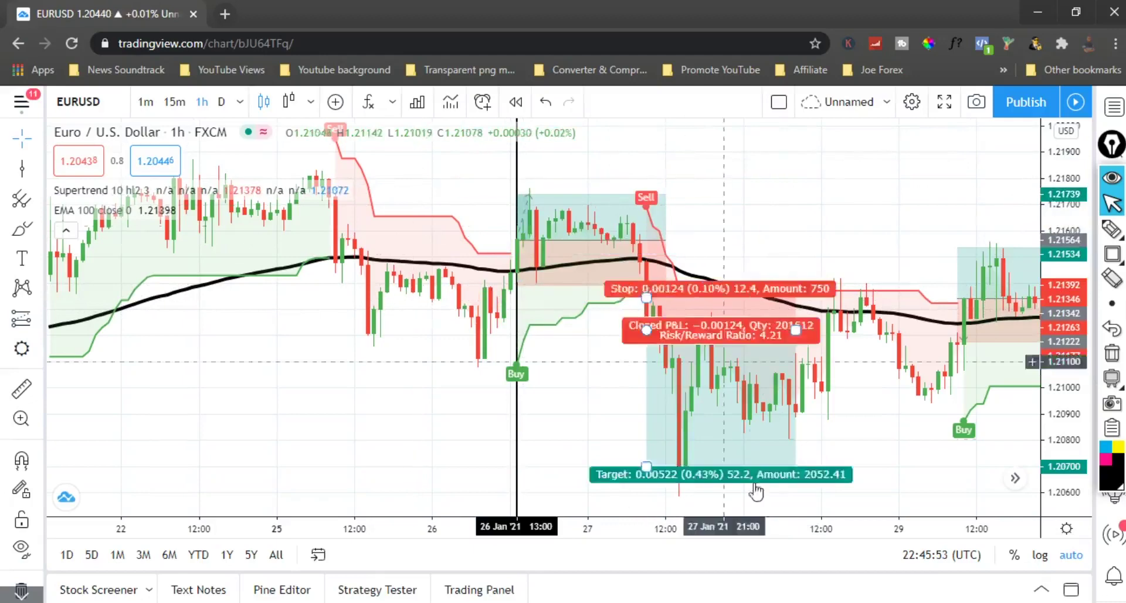
pyautogui.moveTo(546, 448); pyautogui.dragTo(374, 402)
pyautogui.click(553, 418)
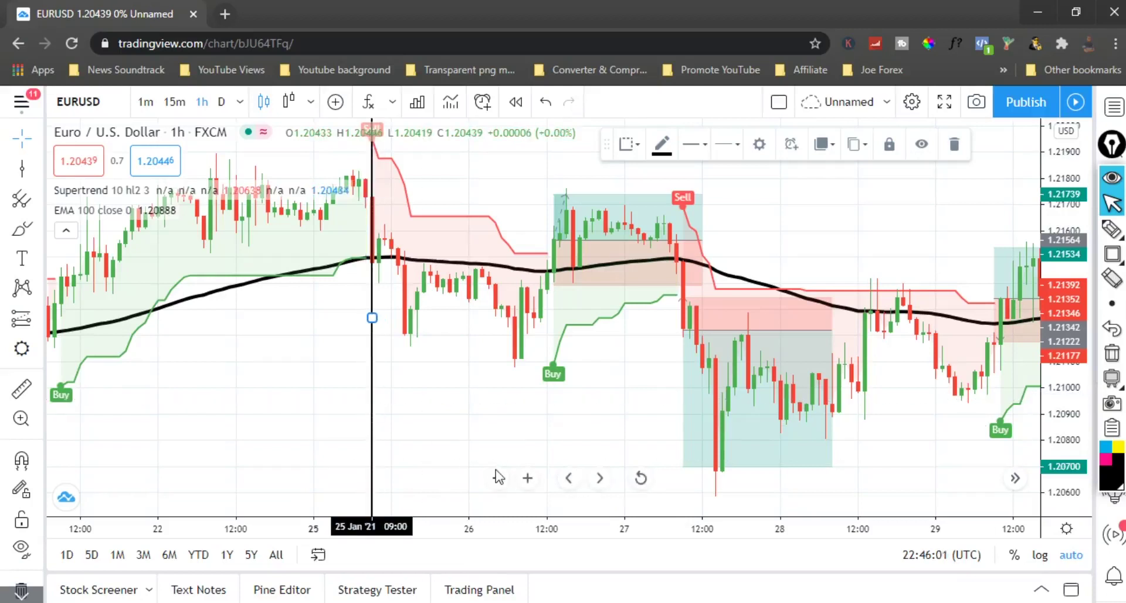
# Step: Place a short position at the 25 Jan Sell signal candle's close with entry 1.21478, target 1.21236 and stop 1.21641
pyautogui.click(36, 322)
pyautogui.click(90, 319)
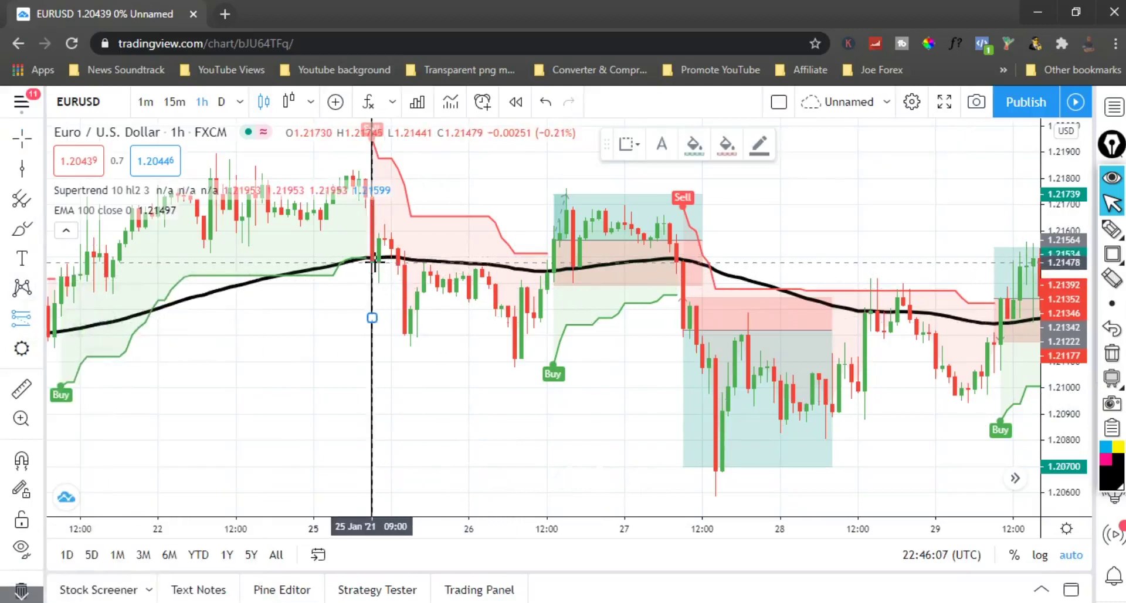
pyautogui.click(372, 262)
pyautogui.click(372, 194)
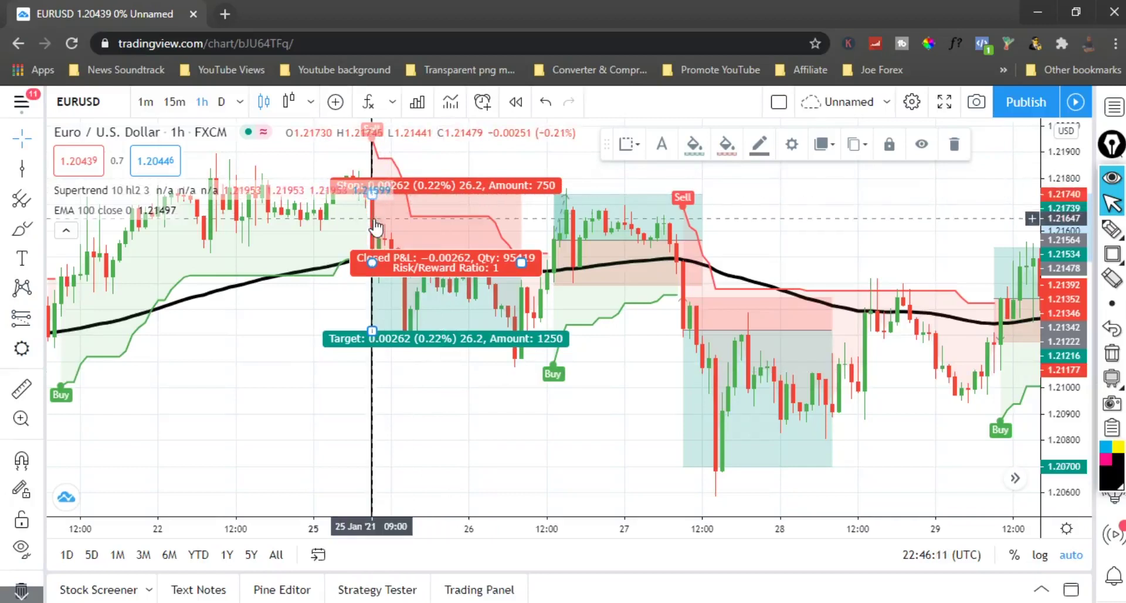
pyautogui.moveTo(372, 193); pyautogui.dragTo(372, 220)
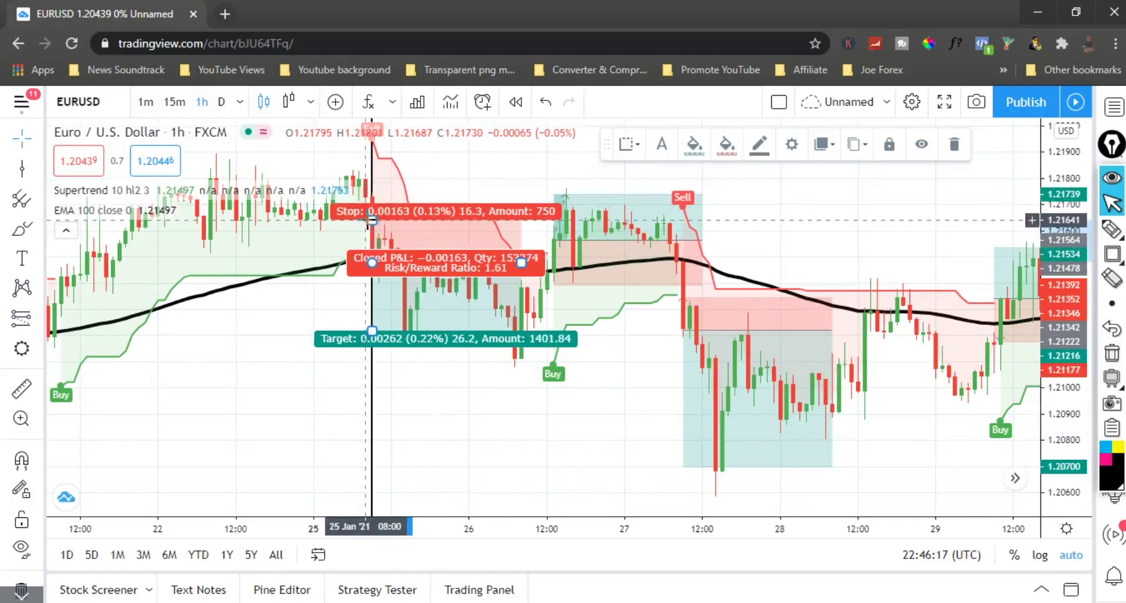
pyautogui.moveTo(371, 330)
pyautogui.mouseDown()
pyautogui.moveTo(372, 396)
pyautogui.moveTo(372, 325)
pyautogui.mouseUp()
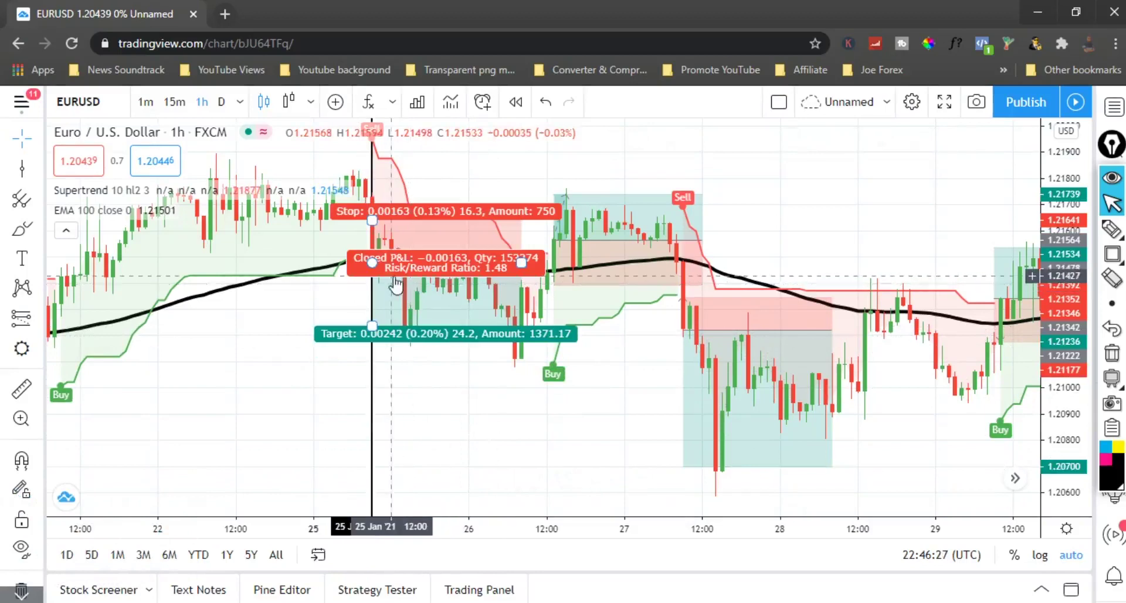
# Step: Delete the vertical line and all long and short position drawings from the hourly chart
pyautogui.moveTo(289, 403); pyautogui.dragTo(737, 390)
pyautogui.moveTo(628, 394)
pyautogui.mouseDown()
pyautogui.moveTo(217, 442)
pyautogui.moveTo(264, 437)
pyautogui.mouseUp()
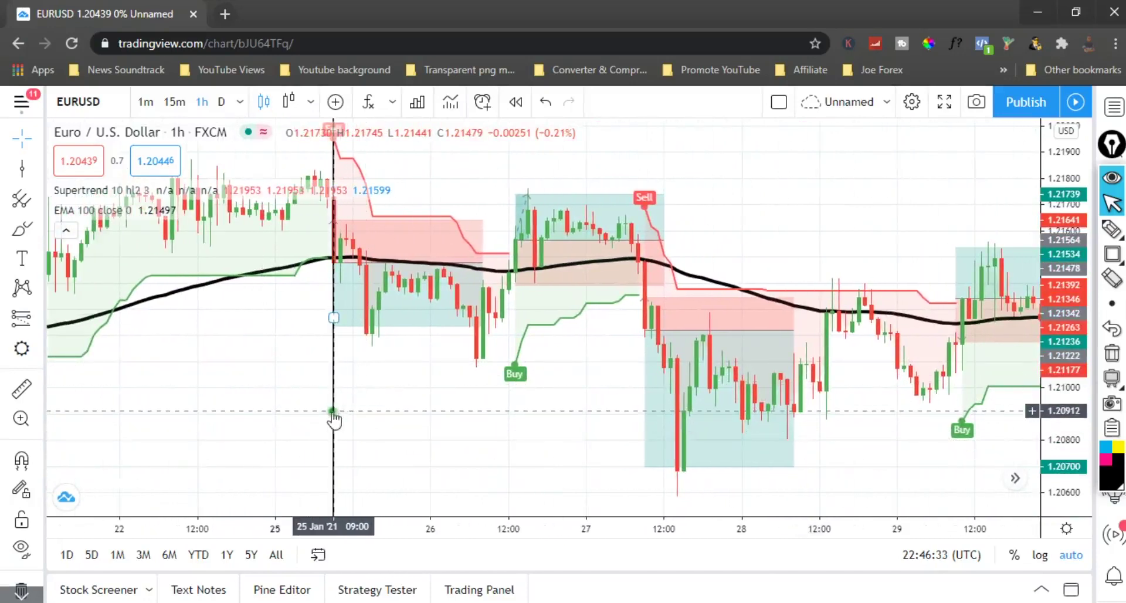
pyautogui.moveTo(333, 411); pyautogui.dragTo(338, 411)
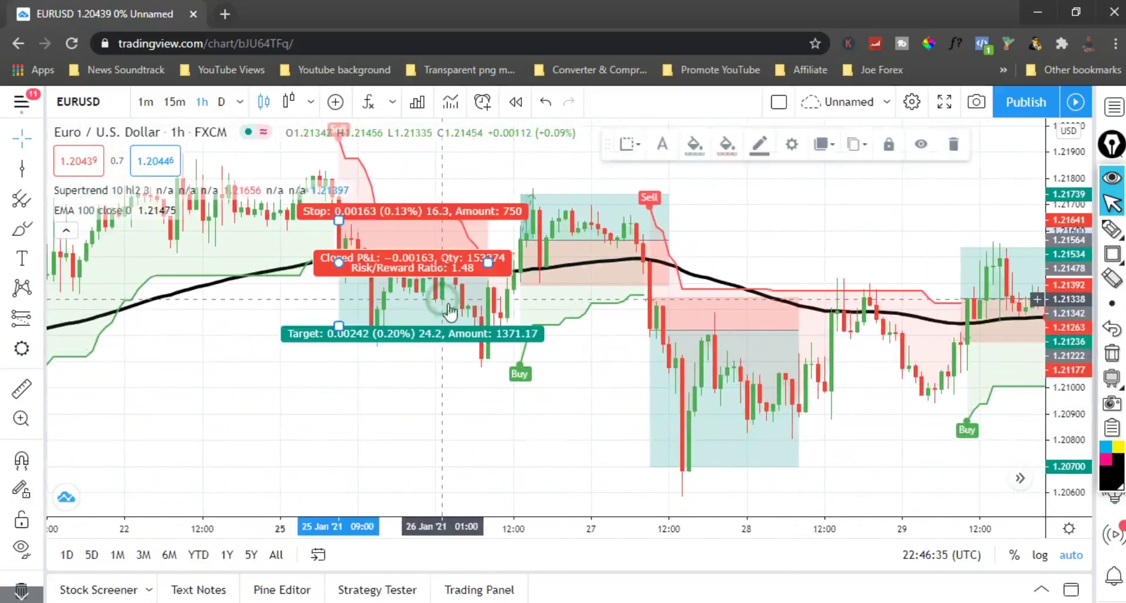
pyautogui.click(586, 246)
pyautogui.click(745, 423)
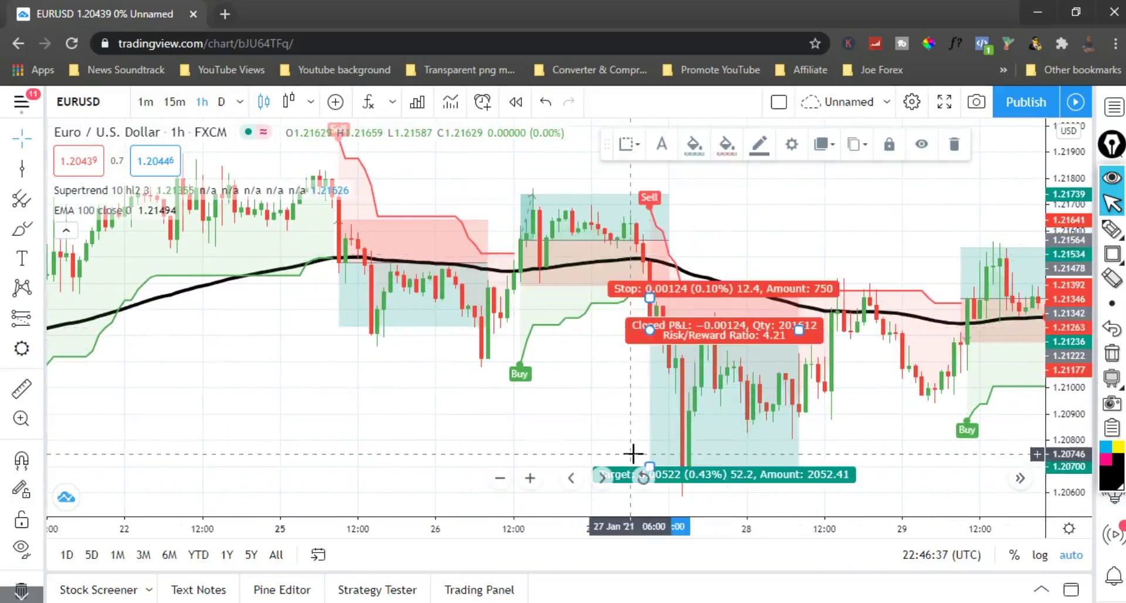
pyautogui.click(443, 305)
pyautogui.hotkey('ctrl', 'z')
pyautogui.hotkey('ctrl', 'z')
pyautogui.scroll(-2, 608, 382)
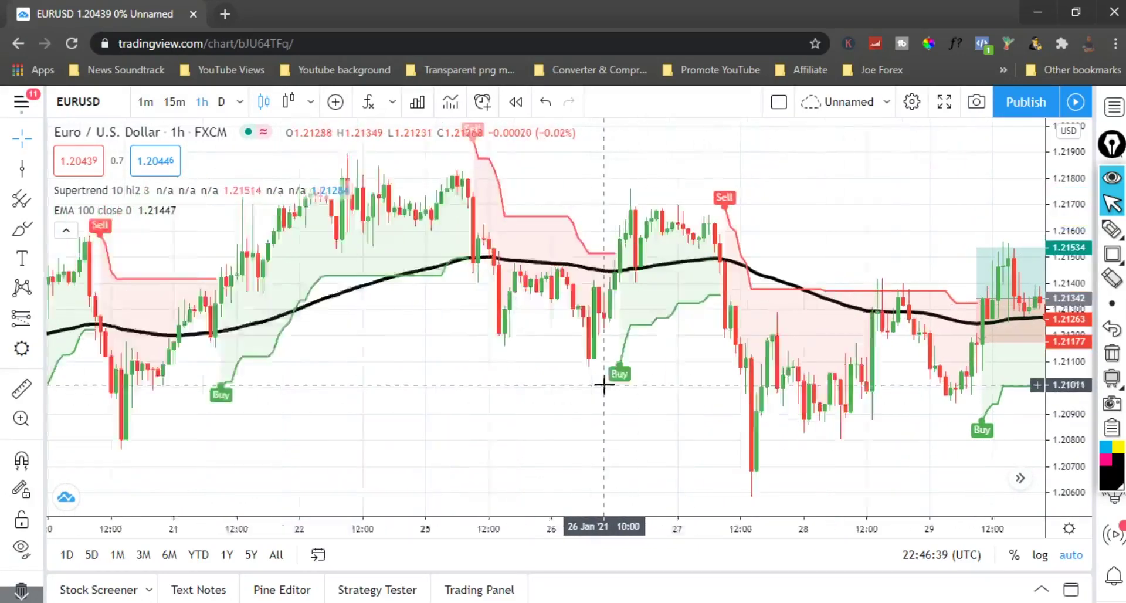
pyautogui.hotkey('alt', 'shift', 'Right')
pyautogui.click(651, 258)
pyautogui.press('Delete')
# Step: Examine the older Supertrend Buy and Sell signals against the EMA line across the hourly chart's history
pyautogui.scroll(-5, 754, 346)
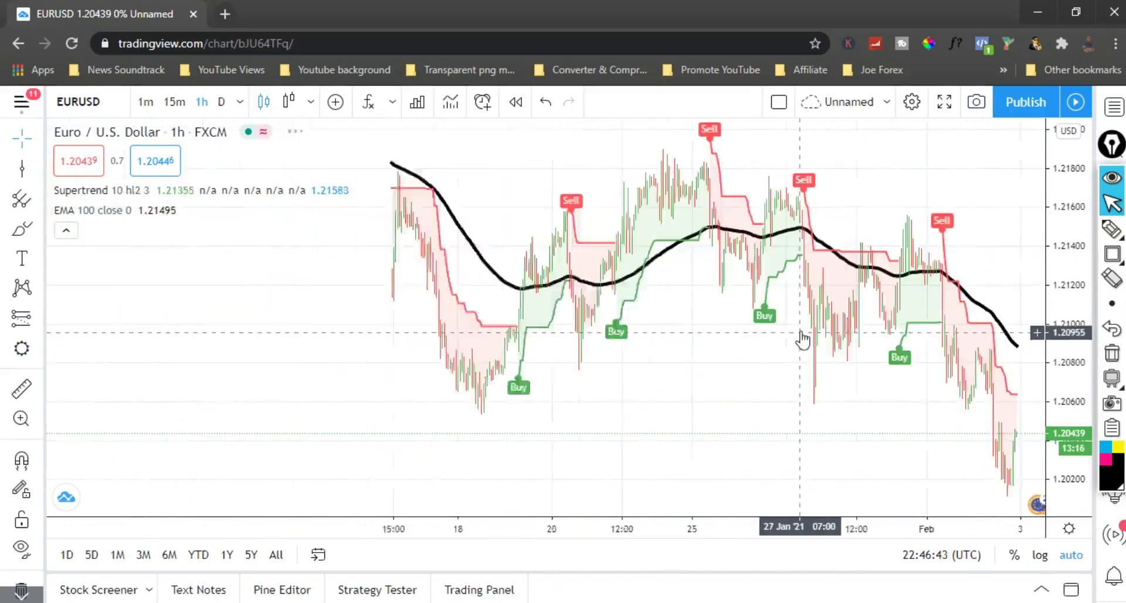
pyautogui.moveTo(714, 368); pyautogui.dragTo(306, 377)
pyautogui.moveTo(529, 234); pyautogui.dragTo(711, 270)
pyautogui.moveTo(553, 384); pyautogui.dragTo(694, 395)
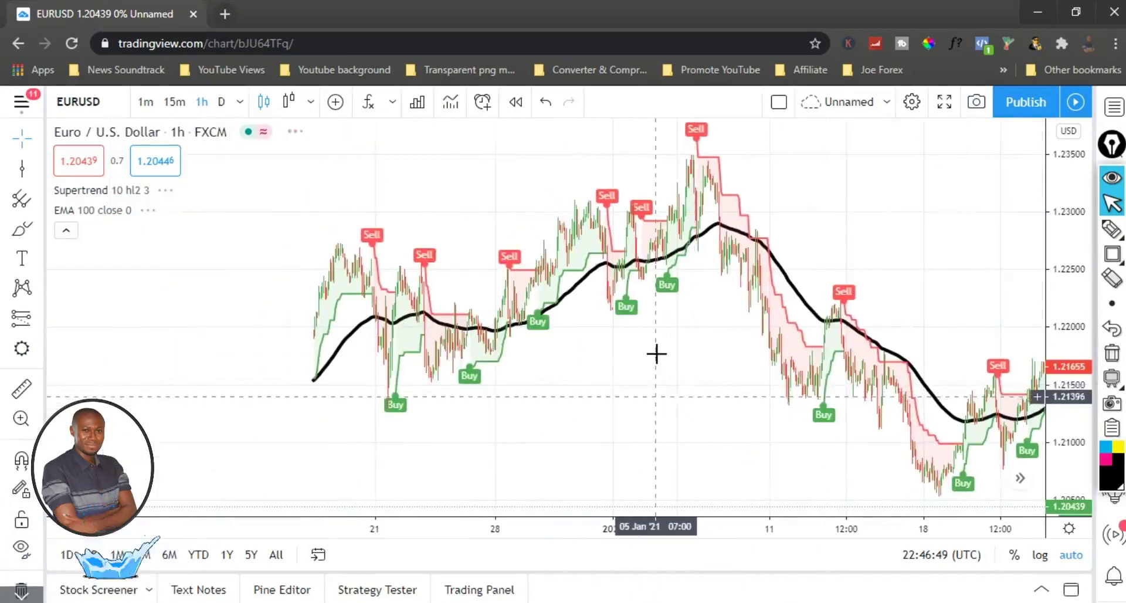
pyautogui.scroll(3, 656, 354)
pyautogui.scroll(1, 519, 328)
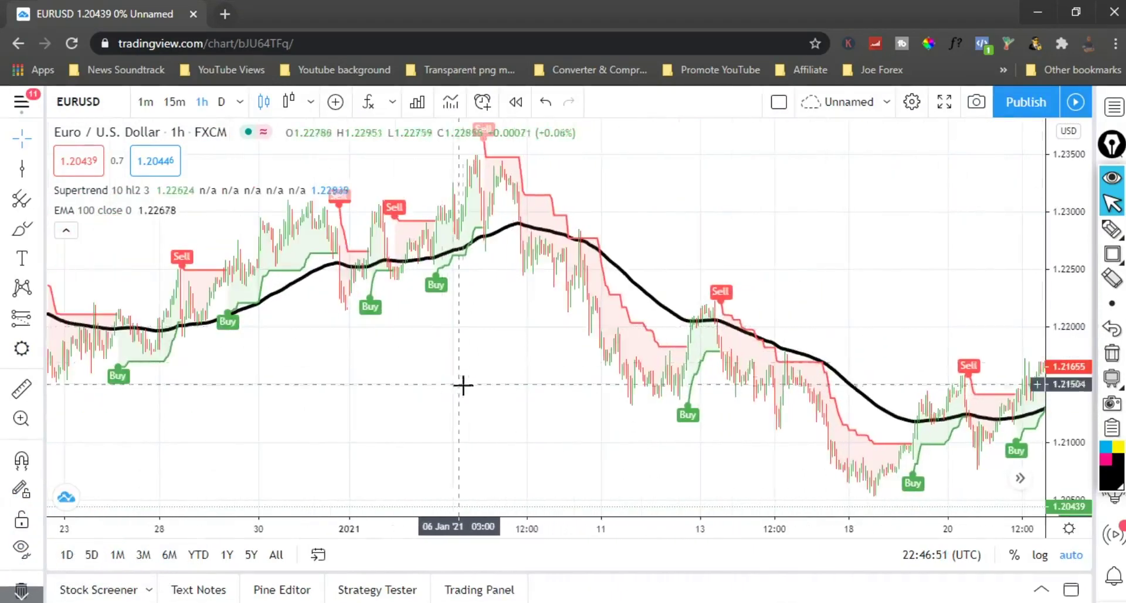
pyautogui.moveTo(538, 358); pyautogui.dragTo(300, 360)
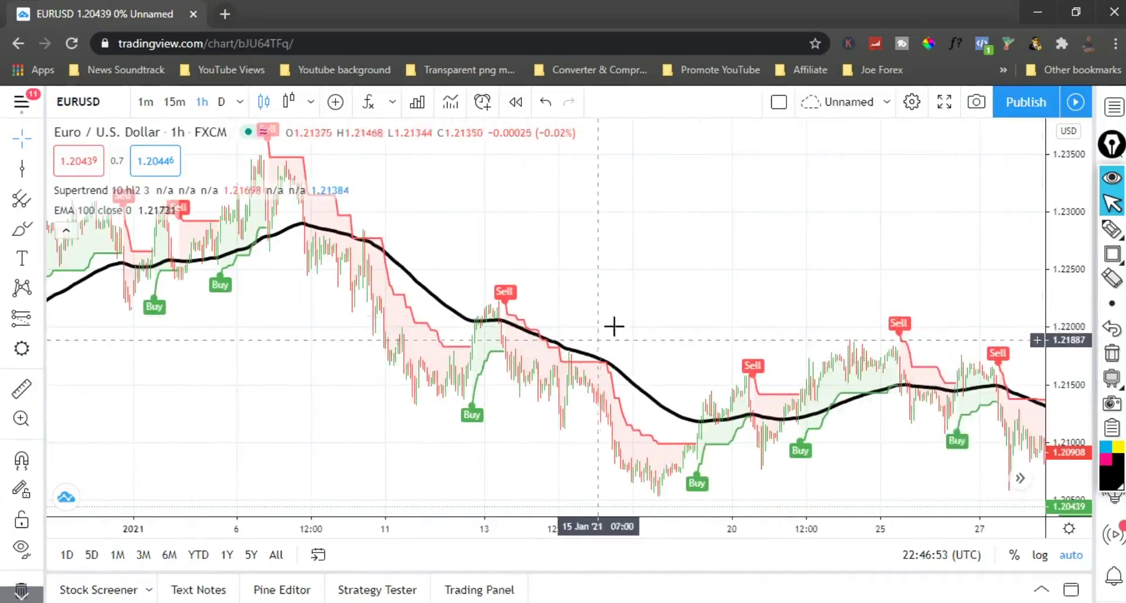
pyautogui.moveTo(592, 354); pyautogui.dragTo(136, 136)
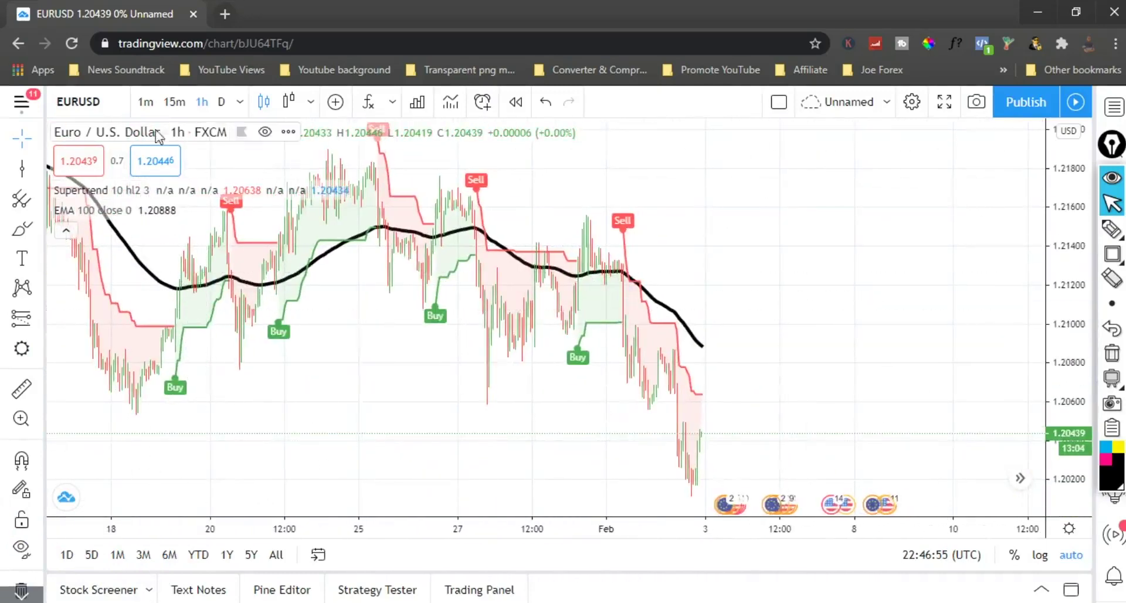
# Step: Switch the EURUSD chart to the daily timeframe and bring the 2020 signals into view
pyautogui.click(223, 102)
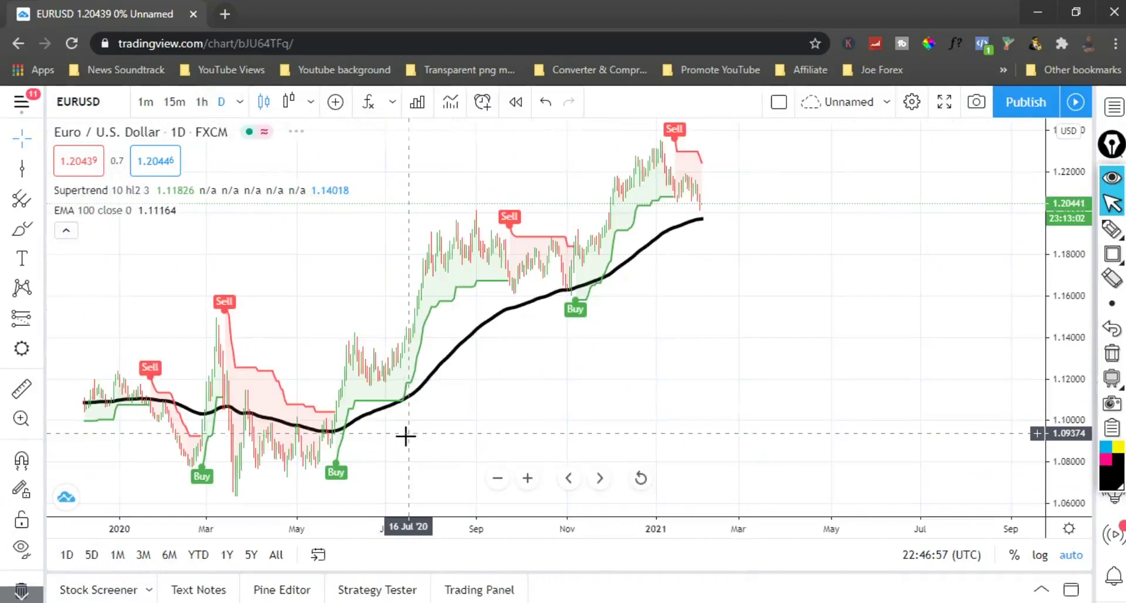
pyautogui.scroll(3, 572, 252)
pyautogui.moveTo(370, 440); pyautogui.dragTo(709, 457)
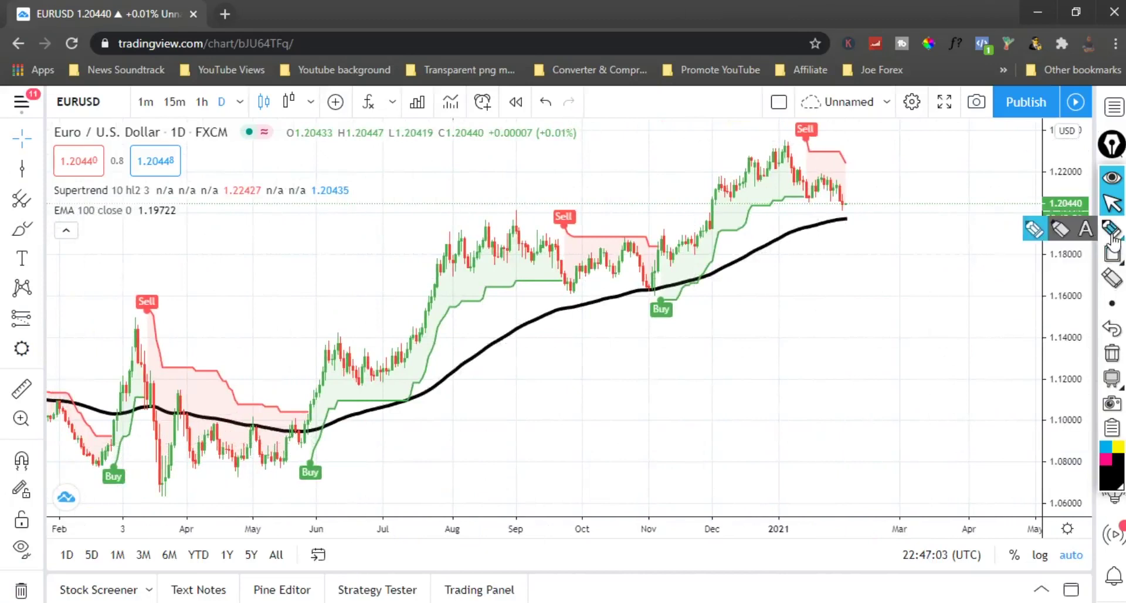
# Step: Frame the November 2020 Buy label above the EMA line with an annotation rectangle
pyautogui.click(1112, 253)
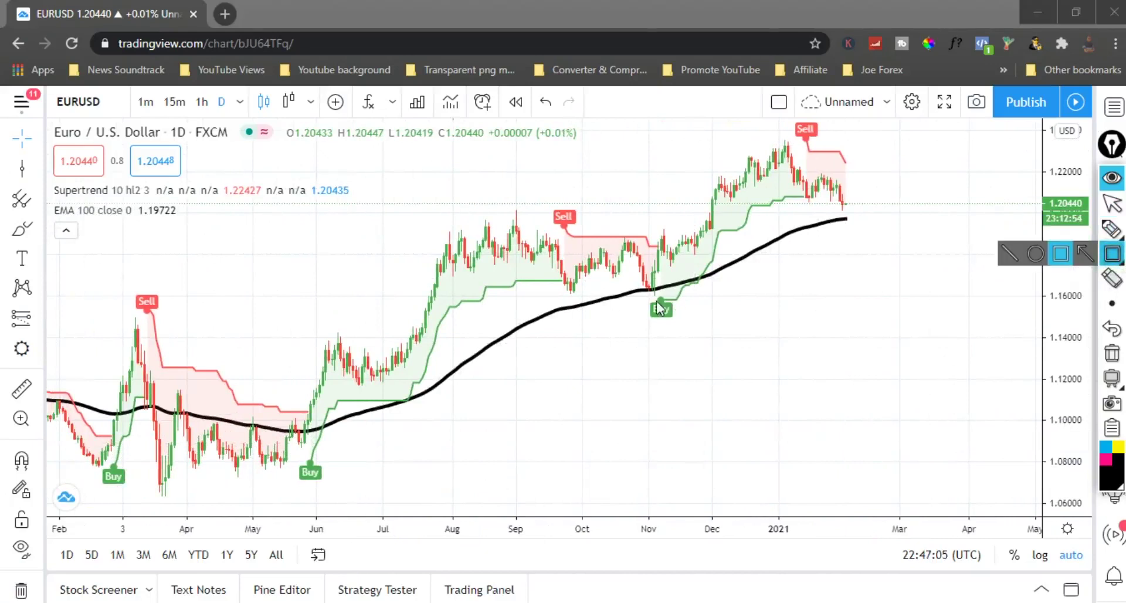
pyautogui.moveTo(646, 296); pyautogui.dragTo(693, 345)
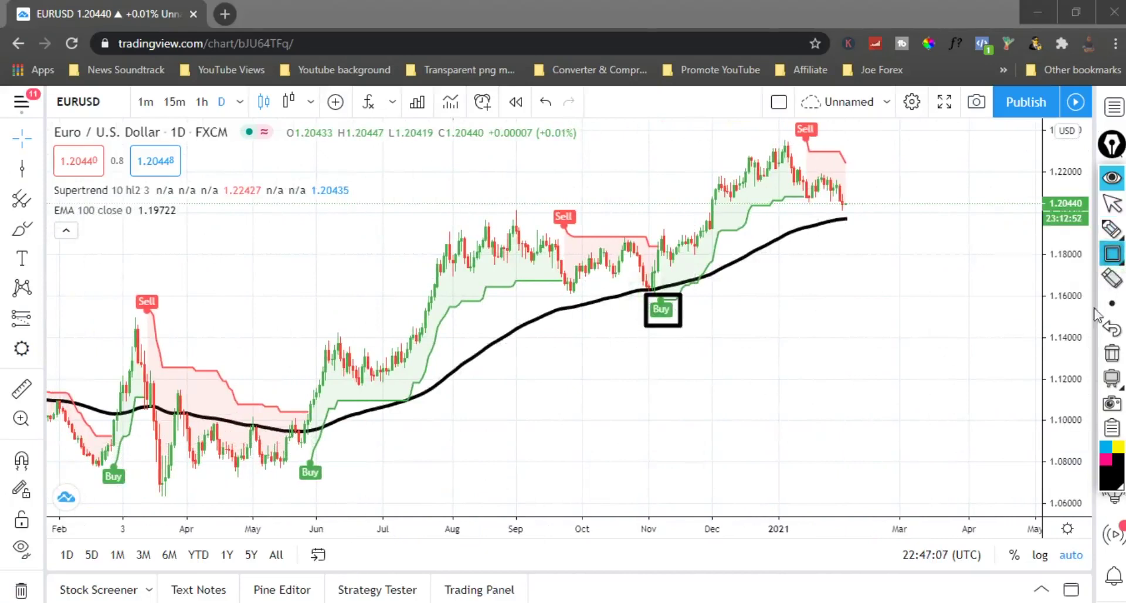
pyautogui.click(1112, 229)
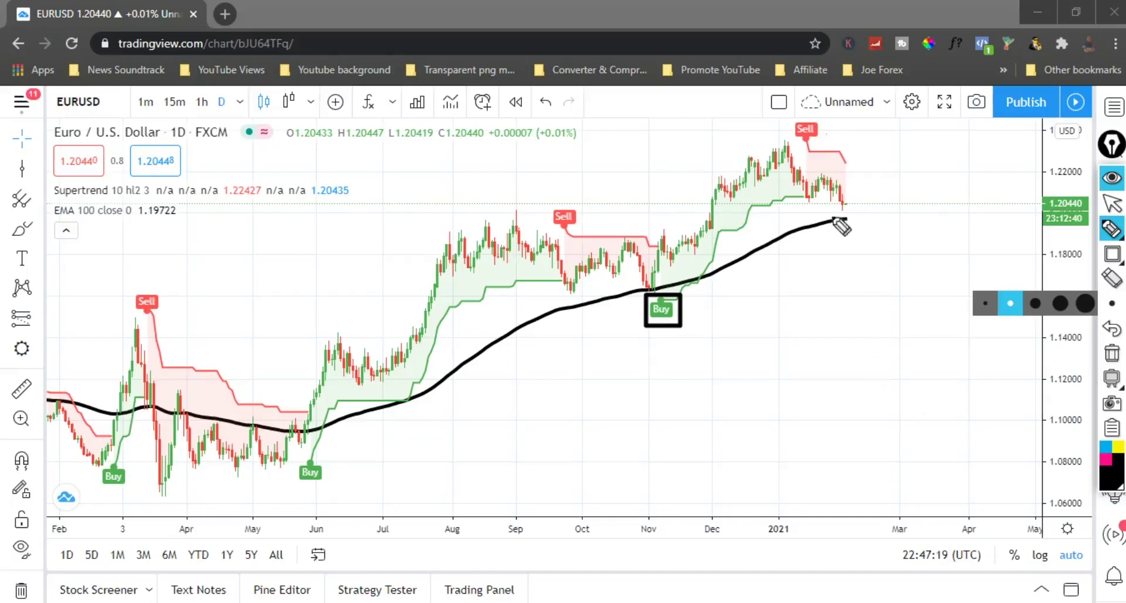
# Step: Frame the January 2021 Sell label with a rectangle and cross it out with the pen
pyautogui.click(1112, 254)
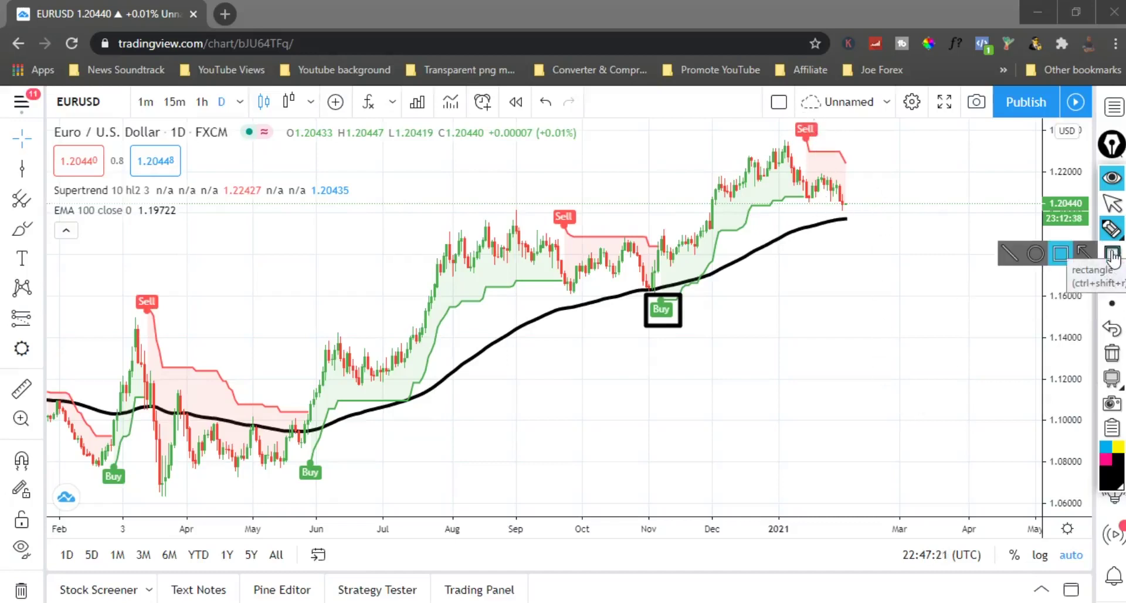
pyautogui.moveTo(791, 122)
pyautogui.mouseDown()
pyautogui.moveTo(830, 145)
pyautogui.moveTo(785, 145)
pyautogui.mouseUp()
pyautogui.click(1113, 228)
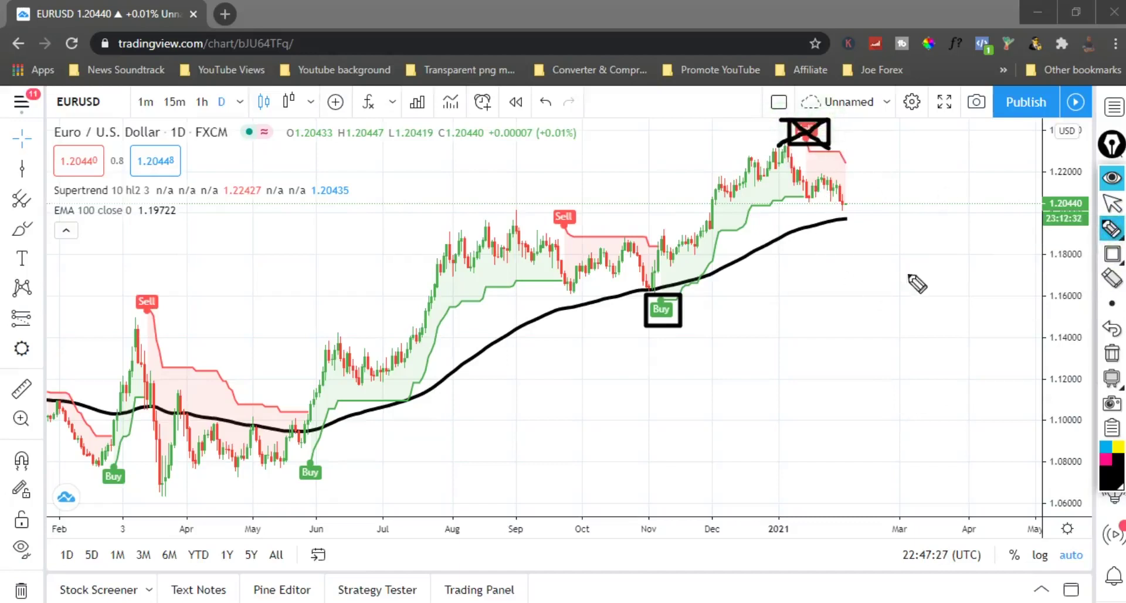
# Step: Frame the September 2020 Sell label with a rectangle and cross it out with the pen
pyautogui.click(1112, 253)
pyautogui.moveTo(540, 203); pyautogui.dragTo(584, 234)
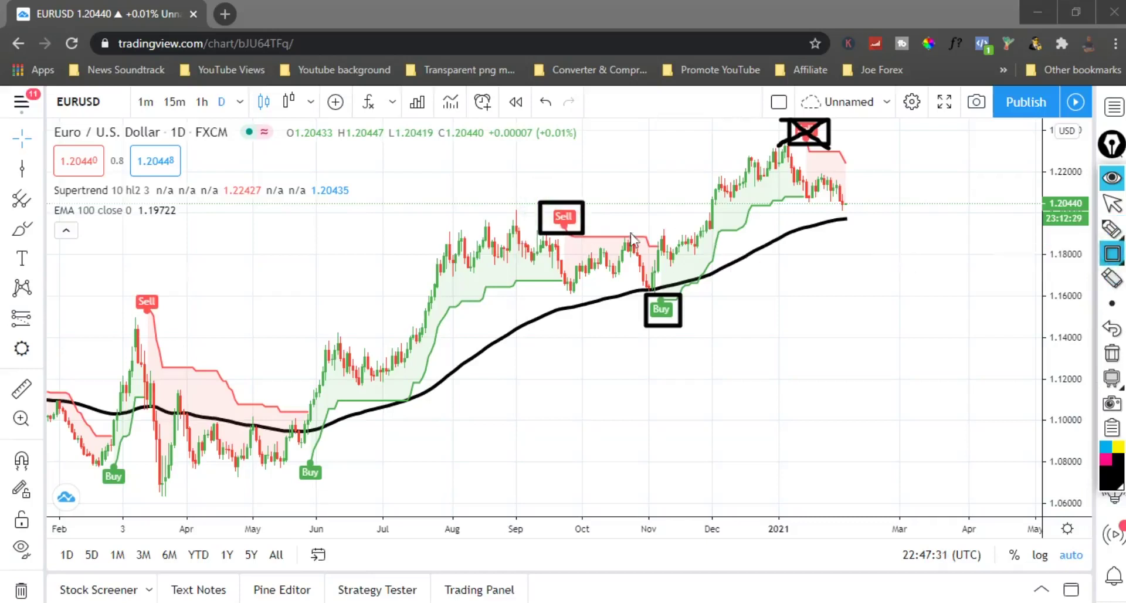
pyautogui.click(1113, 229)
pyautogui.moveTo(533, 199)
pyautogui.mouseDown()
pyautogui.moveTo(594, 237)
pyautogui.moveTo(542, 241)
pyautogui.mouseUp()
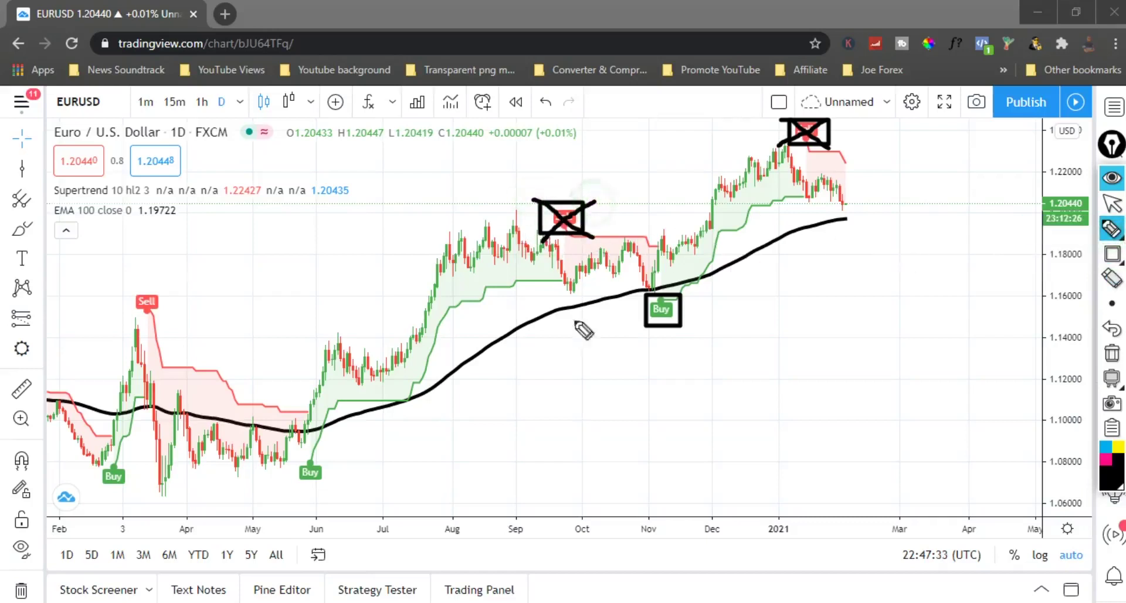
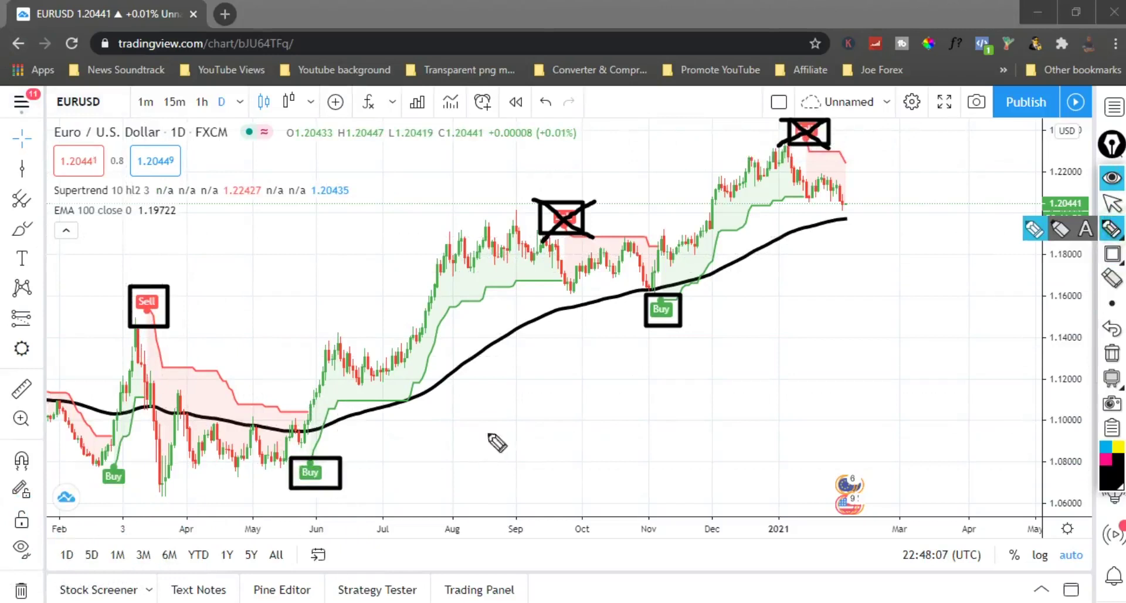
# Step: Draw pen check marks beside the two boxed Buy labels and a crossed-through check mark beside the boxed March 2020 Sell label
pyautogui.moveTo(349, 473); pyautogui.dragTo(408, 424)
pyautogui.moveTo(688, 320)
pyautogui.mouseDown()
pyautogui.moveTo(702, 337)
pyautogui.moveTo(782, 271)
pyautogui.mouseUp()
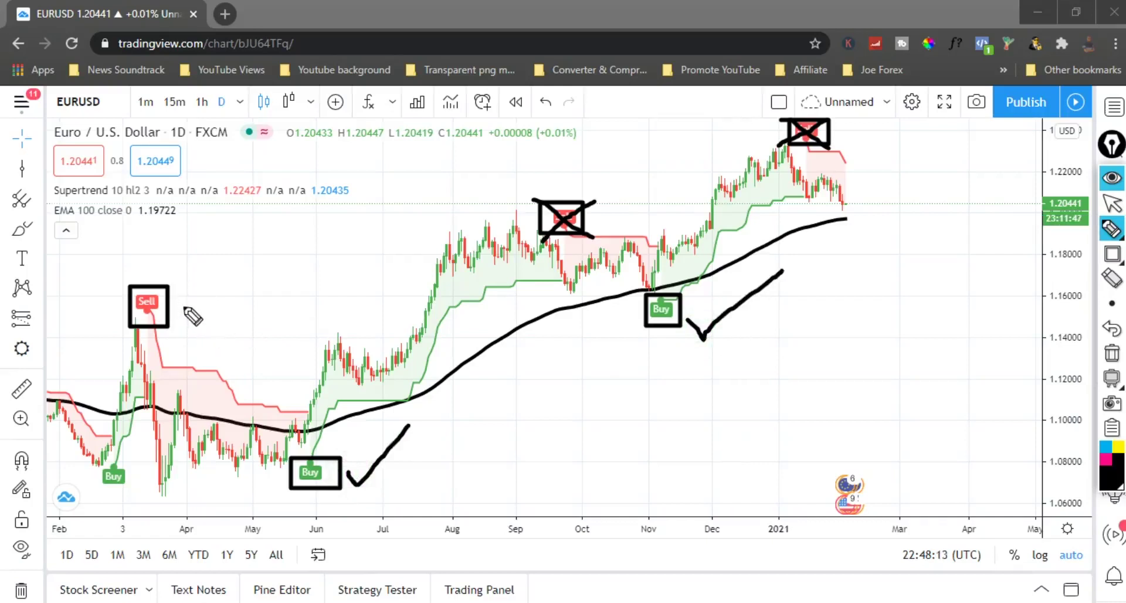
pyautogui.moveTo(178, 293)
pyautogui.mouseDown()
pyautogui.moveTo(190, 308)
pyautogui.moveTo(211, 280)
pyautogui.moveTo(222, 308)
pyautogui.mouseUp()
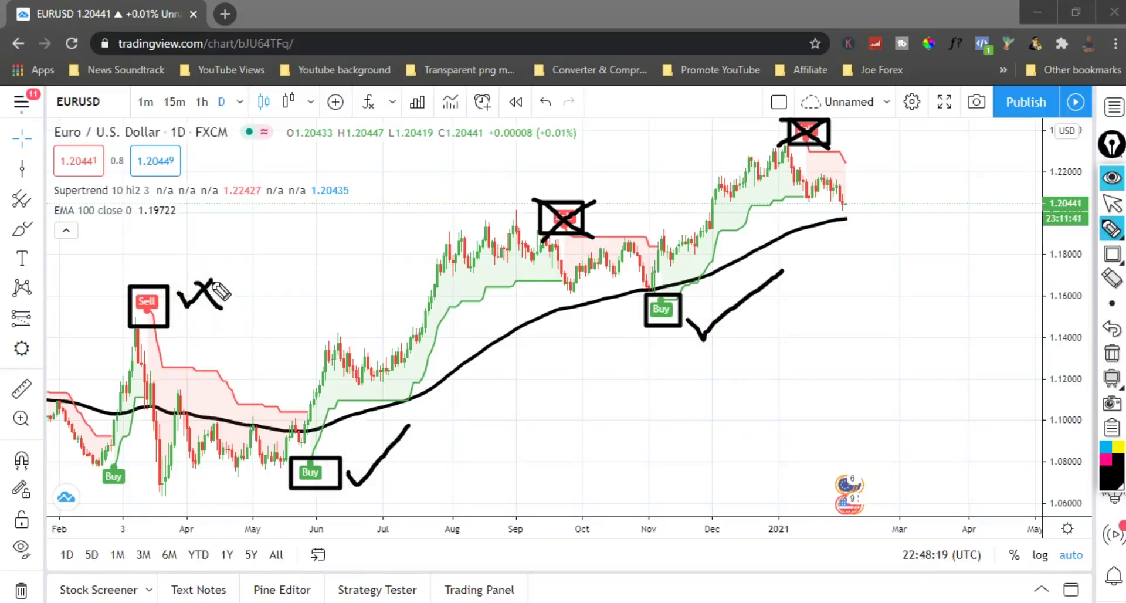
pyautogui.moveTo(203, 287); pyautogui.dragTo(230, 265)
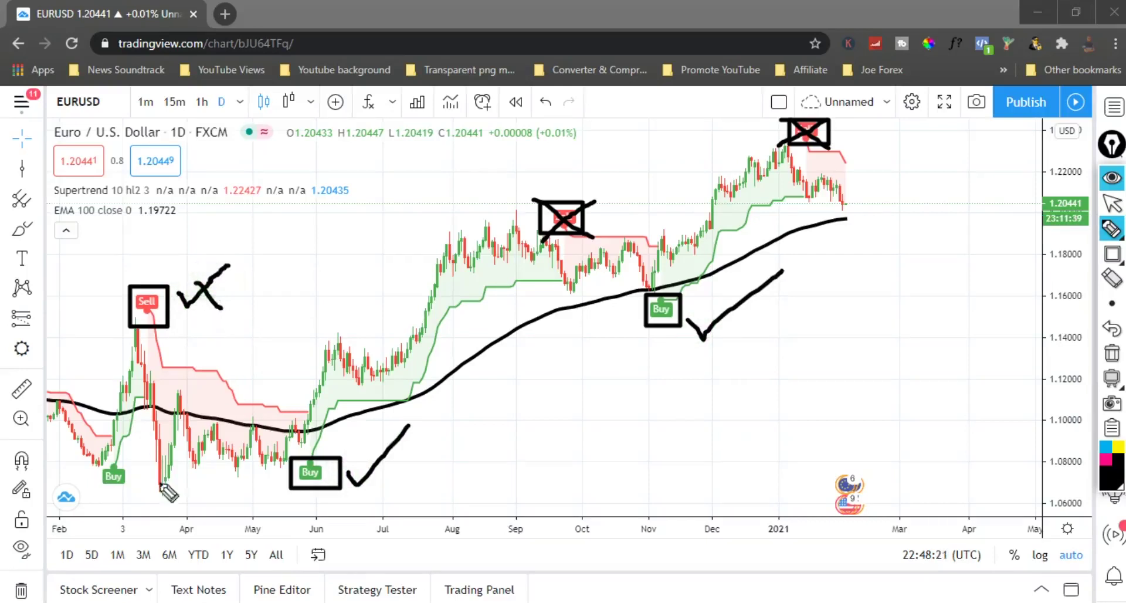
pyautogui.click(1113, 303)
pyautogui.click(1010, 303)
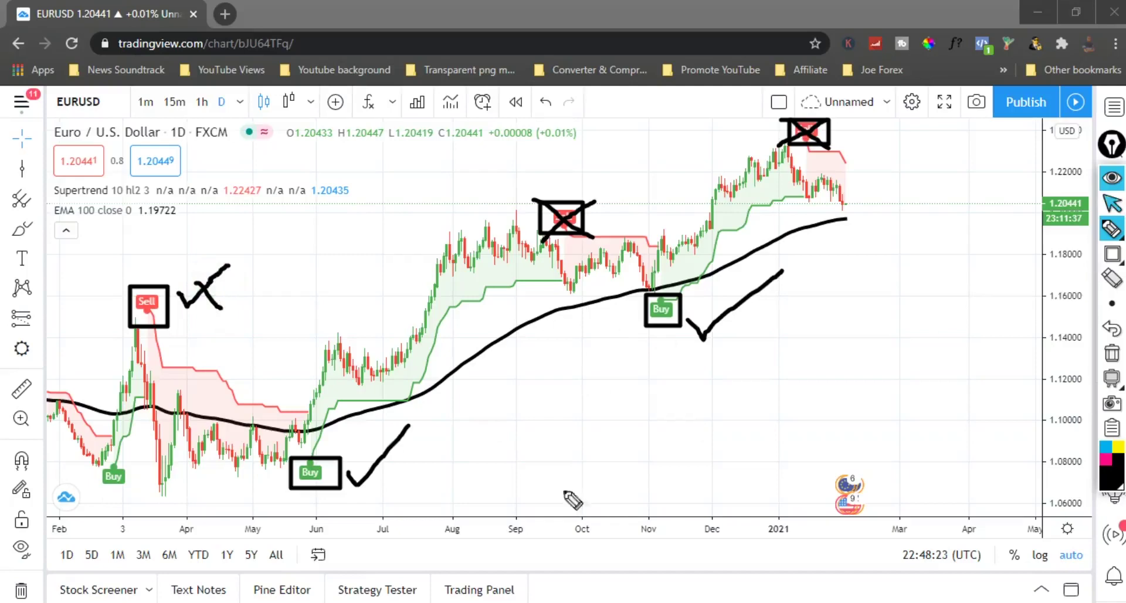
# Step: Clear all annotations, then frame the January 2020 and July 2019 Sell labels with annotation rectangles
pyautogui.click(1106, 359)
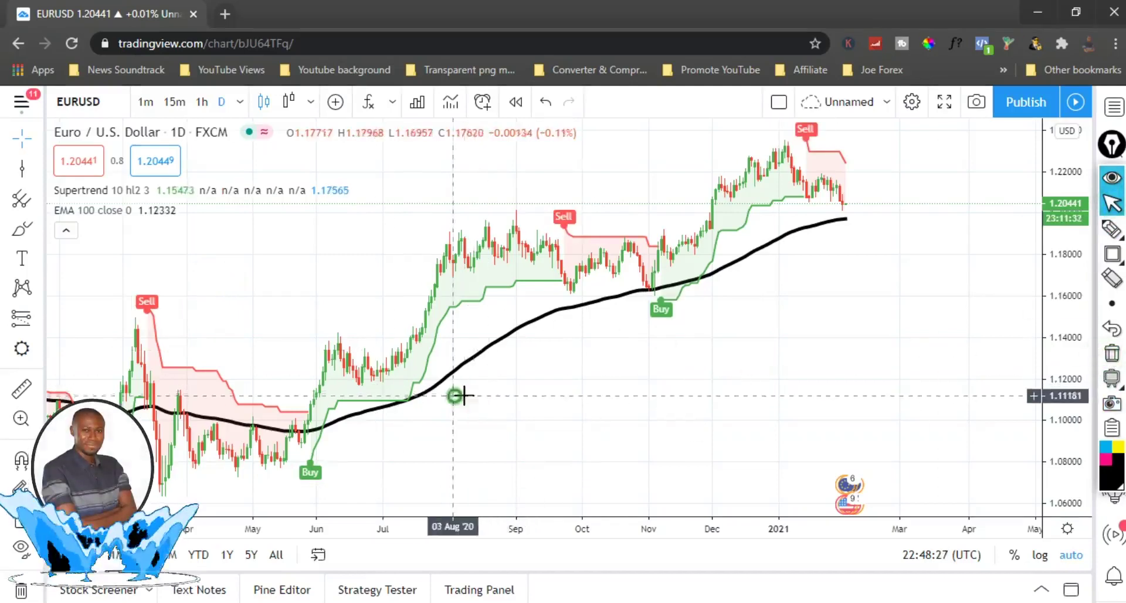
pyautogui.moveTo(458, 395); pyautogui.dragTo(747, 370)
pyautogui.moveTo(347, 256); pyautogui.dragTo(634, 230)
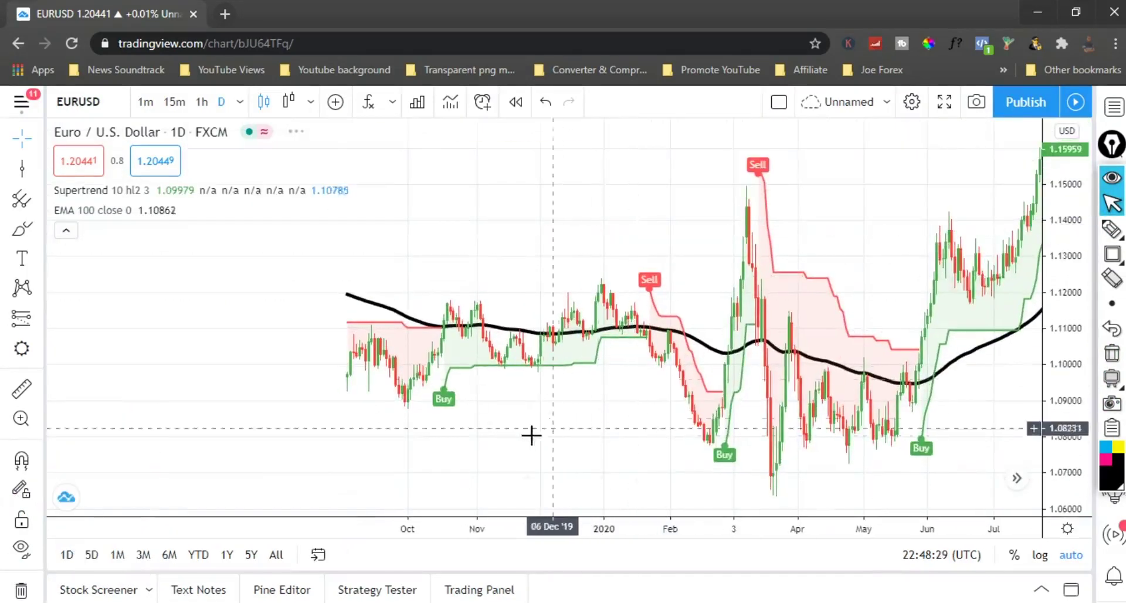
pyautogui.moveTo(564, 410); pyautogui.dragTo(698, 397)
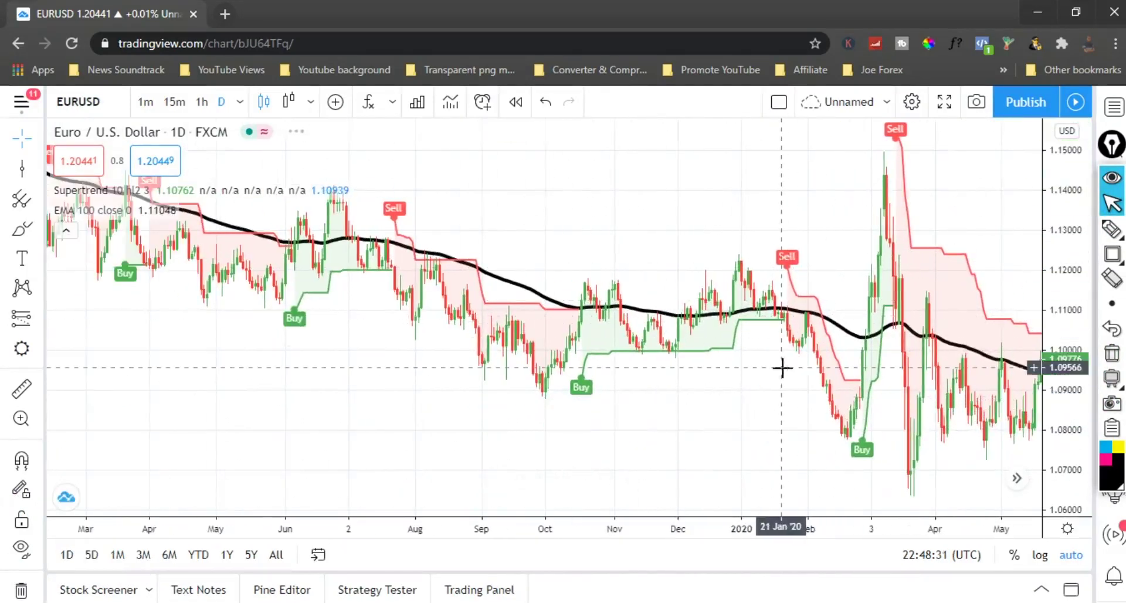
pyautogui.click(1112, 254)
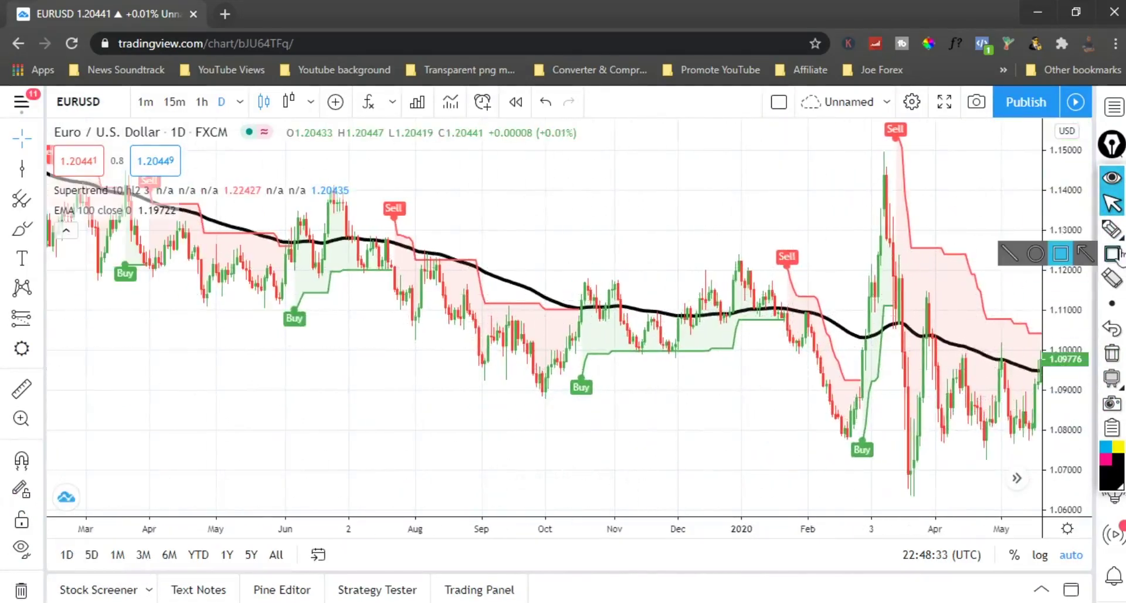
pyautogui.moveTo(766, 239)
pyautogui.mouseDown()
pyautogui.moveTo(830, 305)
pyautogui.moveTo(809, 271)
pyautogui.mouseUp()
pyautogui.moveTo(376, 186); pyautogui.dragTo(420, 227)
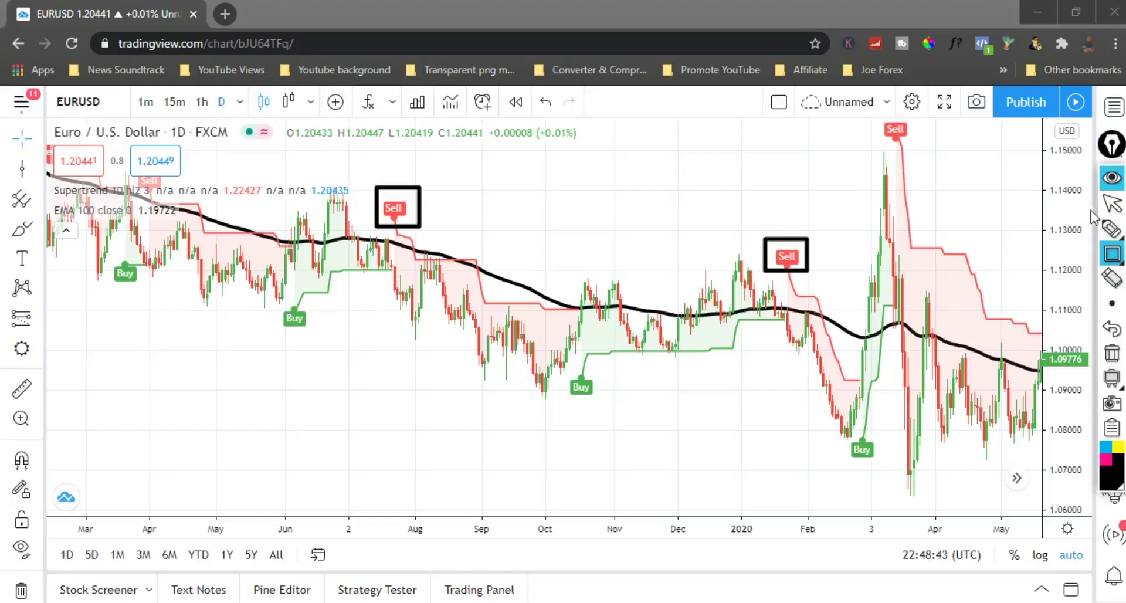
# Step: Draw pen check marks beside the boxed January 2020 and July 2019 Sell labels
pyautogui.click(1112, 229)
pyautogui.moveTo(808, 237); pyautogui.dragTo(871, 151)
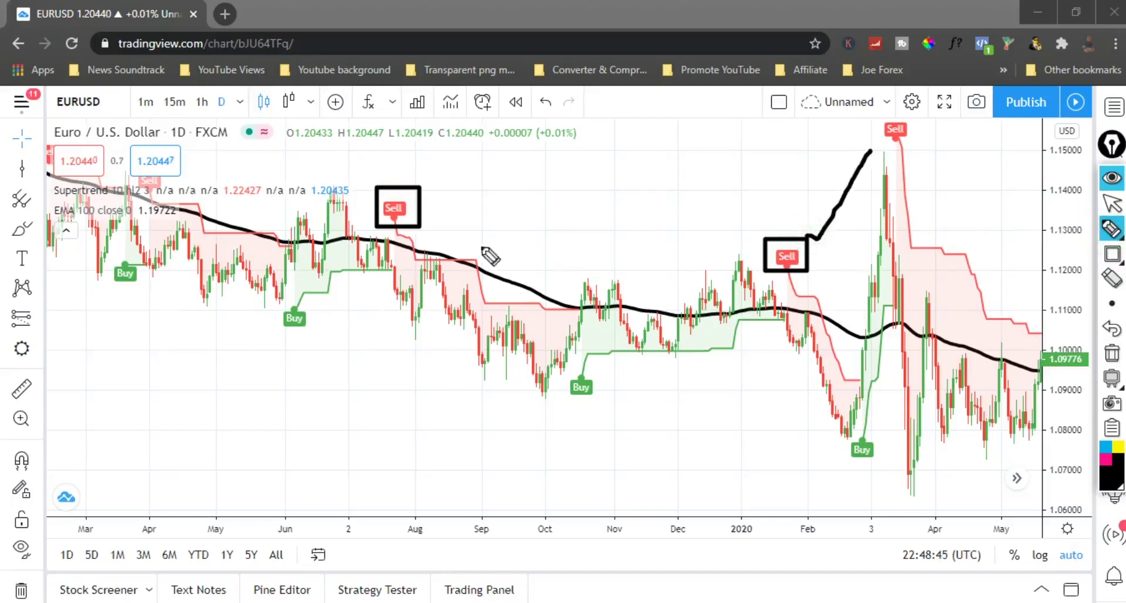
pyautogui.moveTo(424, 186)
pyautogui.mouseDown()
pyautogui.moveTo(433, 194)
pyautogui.moveTo(500, 134)
pyautogui.mouseUp()
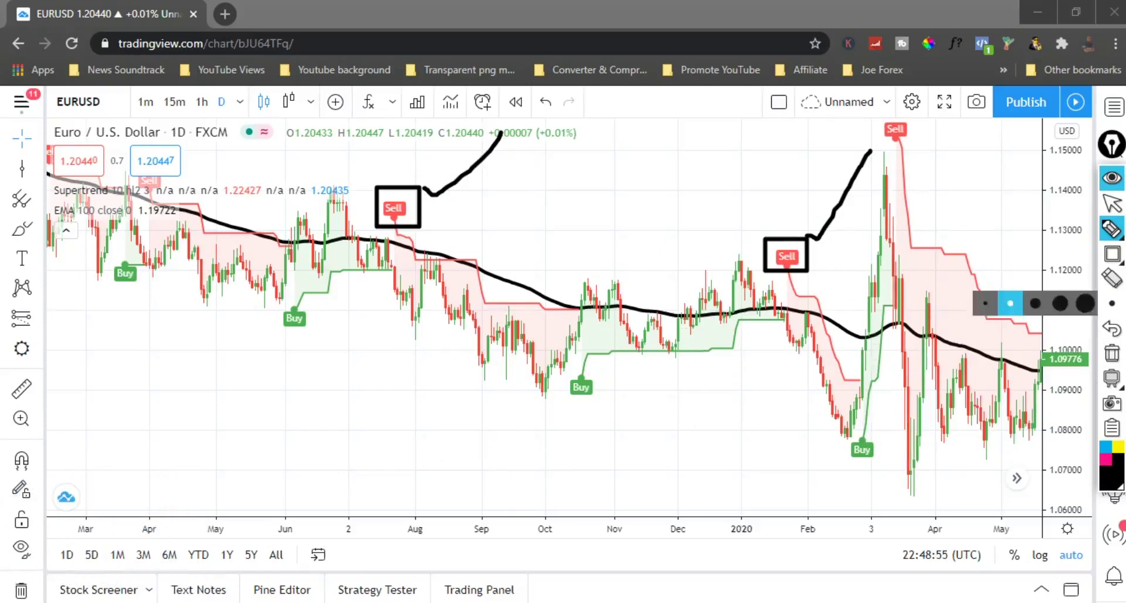
# Step: Clear the rectangles and check marks from the chart and bring the most recent daily candles back into view
pyautogui.click(1112, 203)
pyautogui.click(1110, 359)
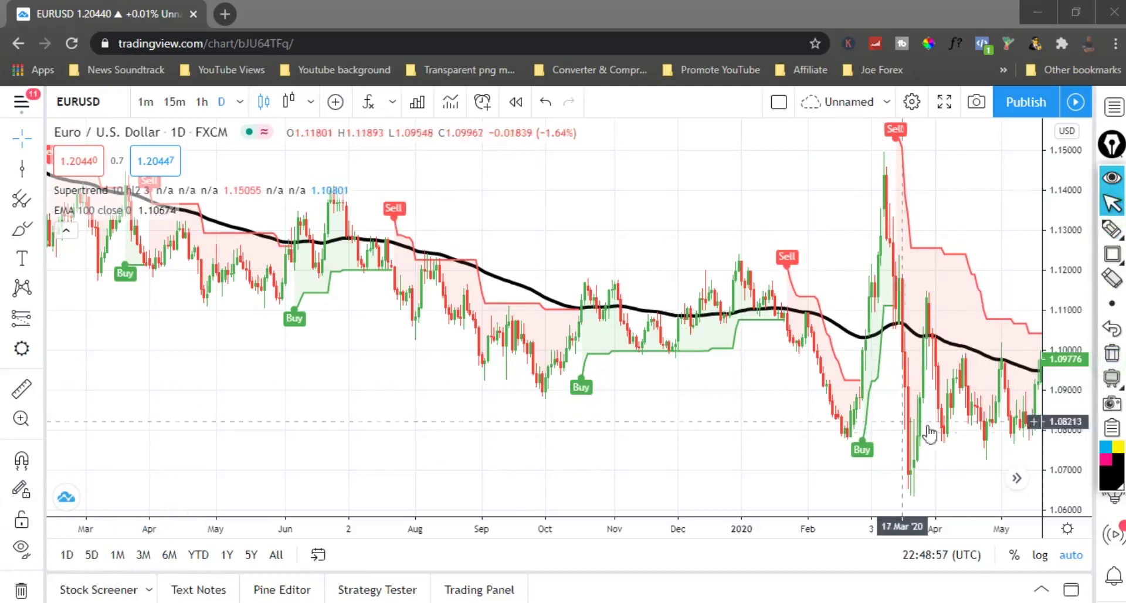
pyautogui.moveTo(1111, 230)
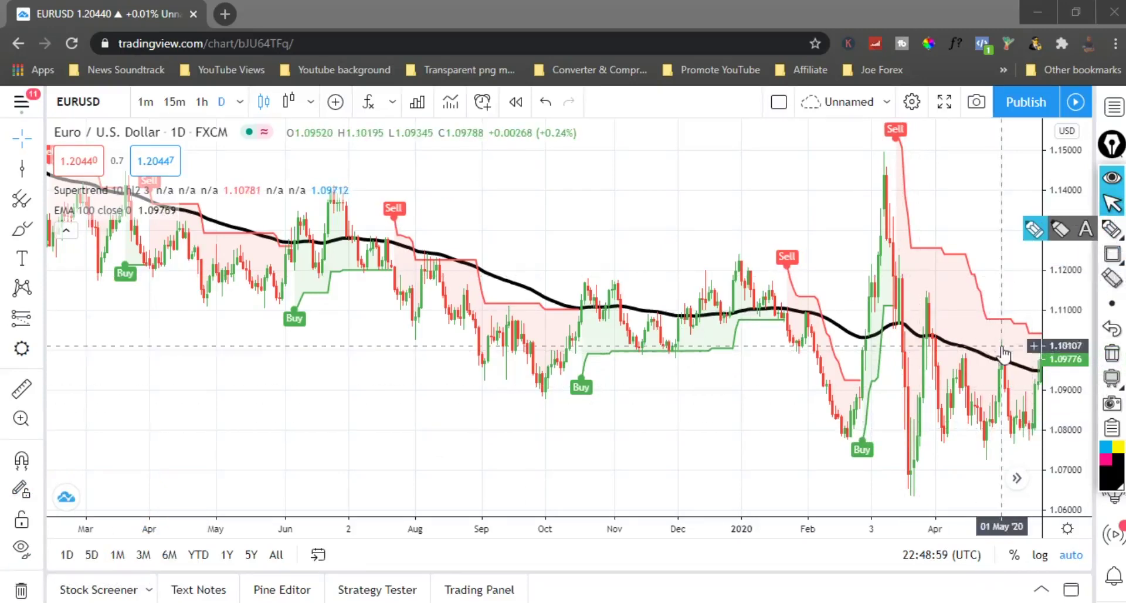
pyautogui.moveTo(976, 369)
pyautogui.mouseDown()
pyautogui.moveTo(643, 390)
pyautogui.moveTo(450, 417)
pyautogui.mouseUp()
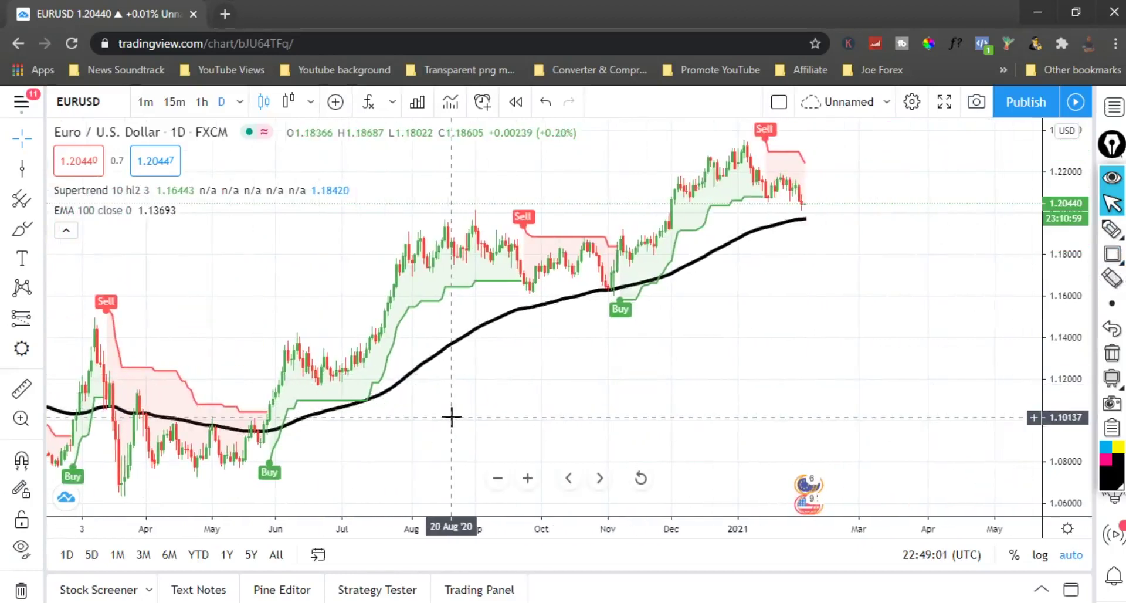